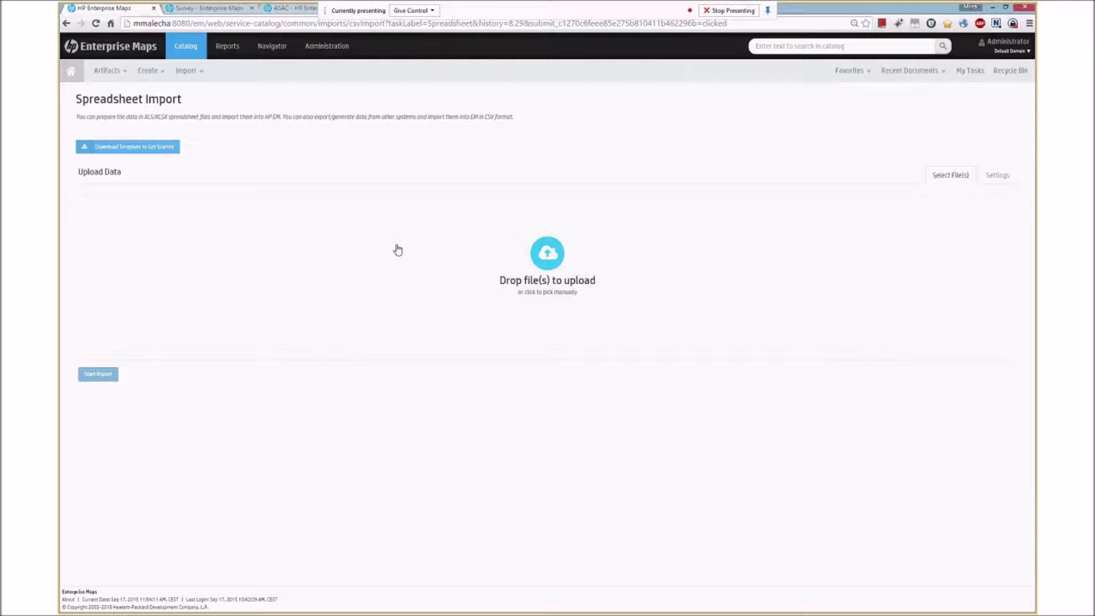
Add all eight CSV files from the !new demo folder to the spreadsheet import's upload area.
click(556, 259)
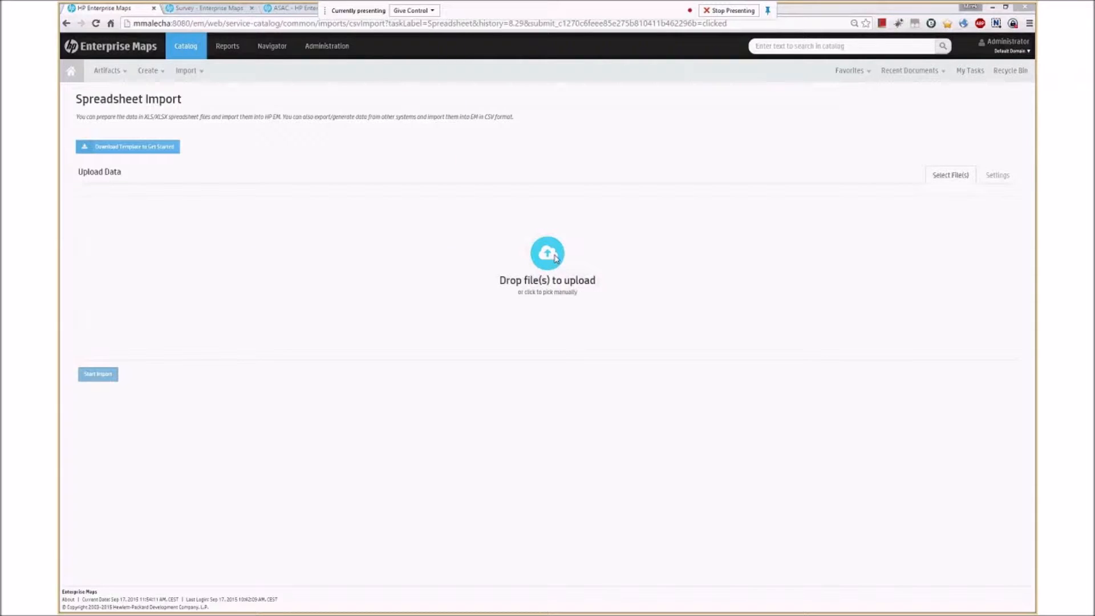
click(188, 74)
shift+click(201, 150)
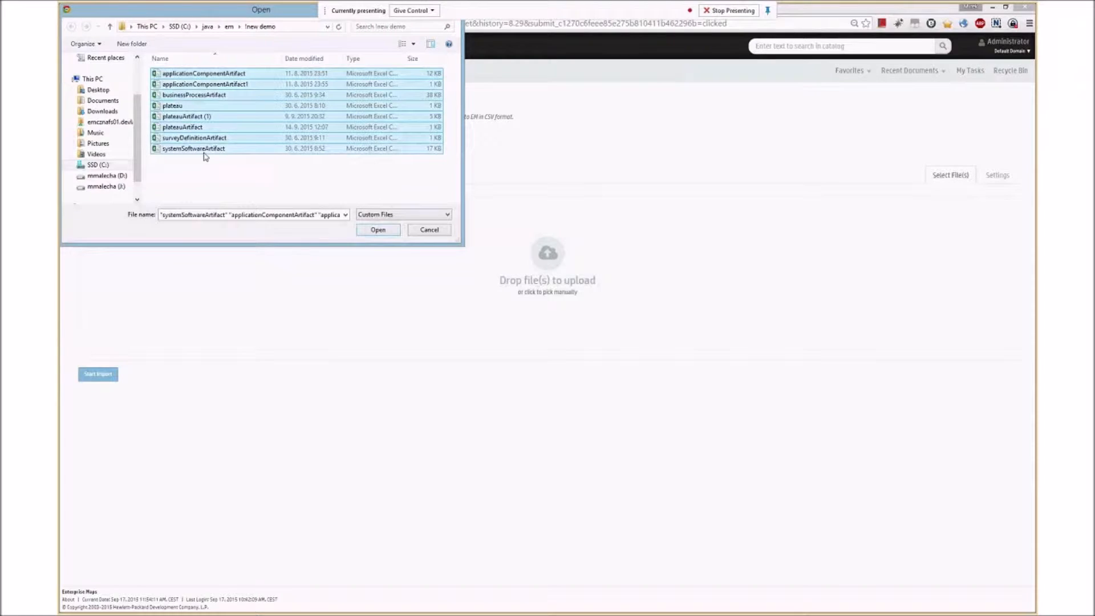
click(378, 230)
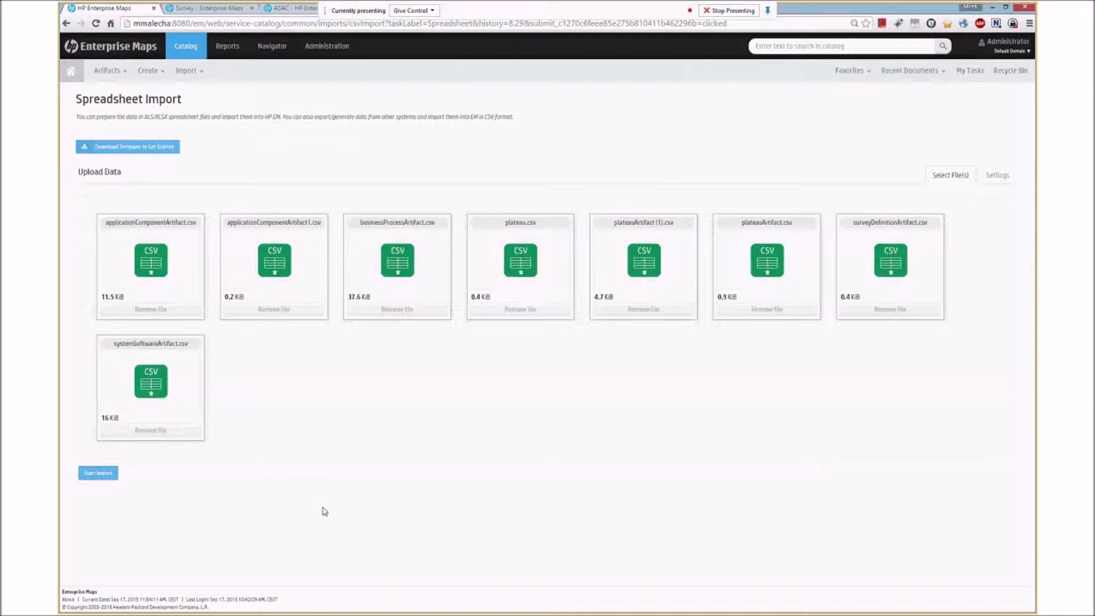
Open the spreadsheet import for data centers from the Transformation Guide and download its template.
click(261, 311)
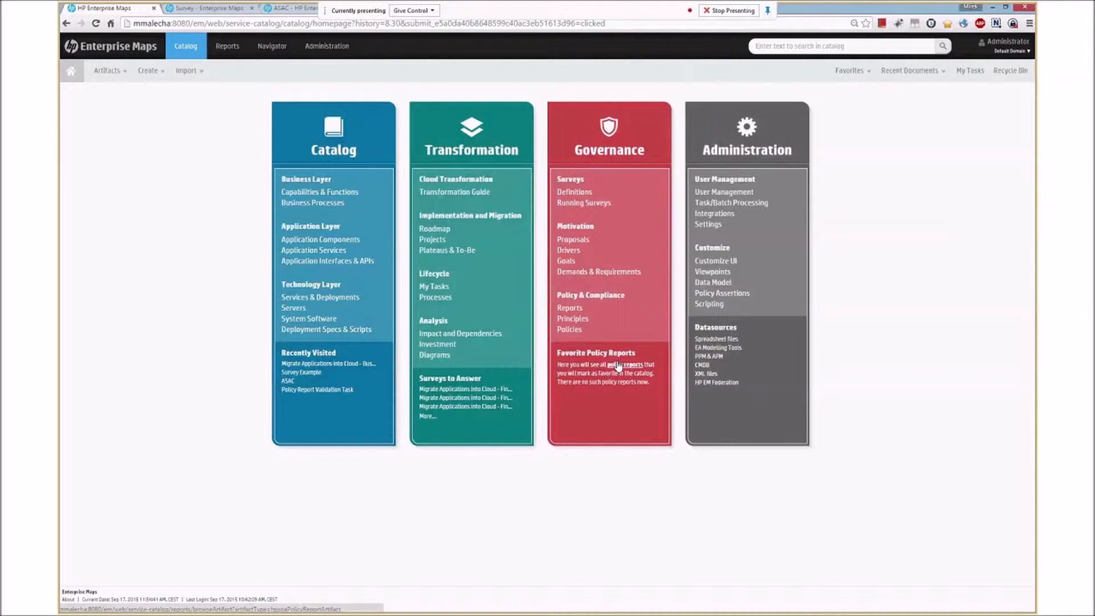
click(618, 367)
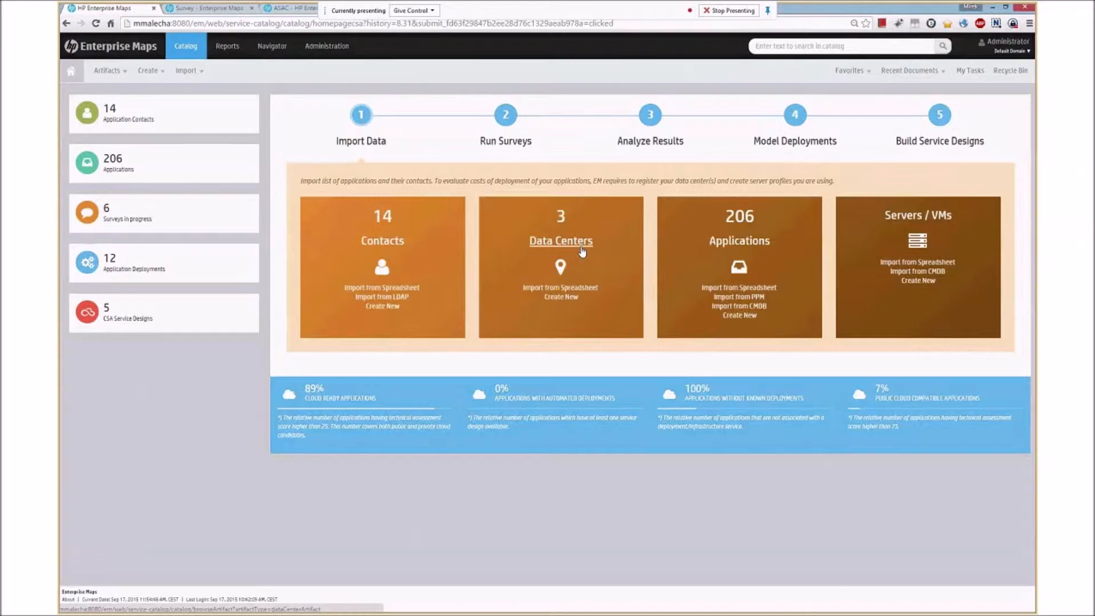
click(576, 288)
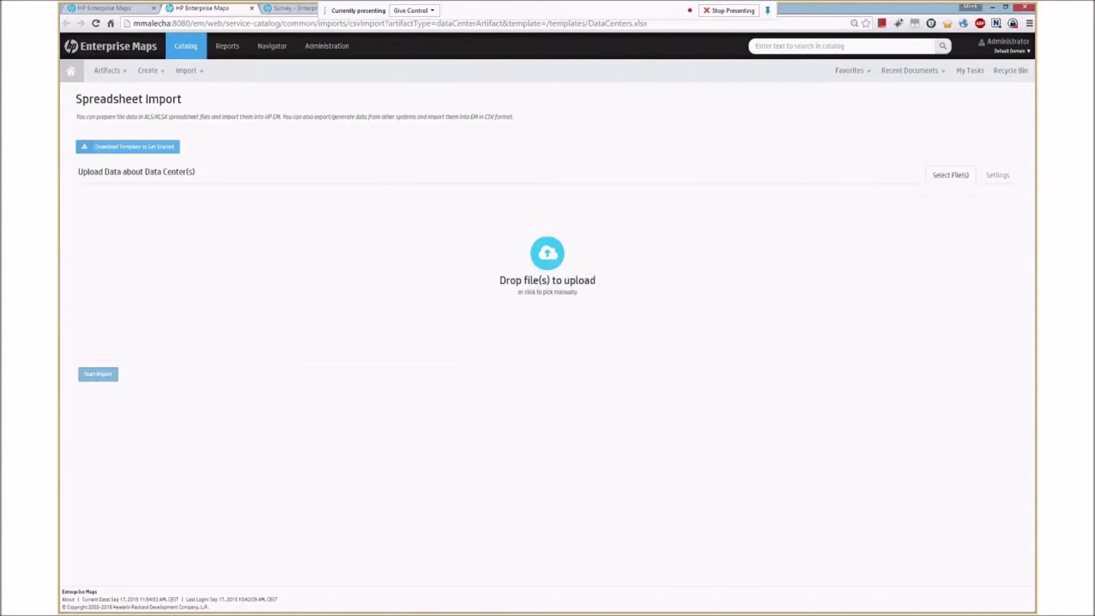
click(132, 147)
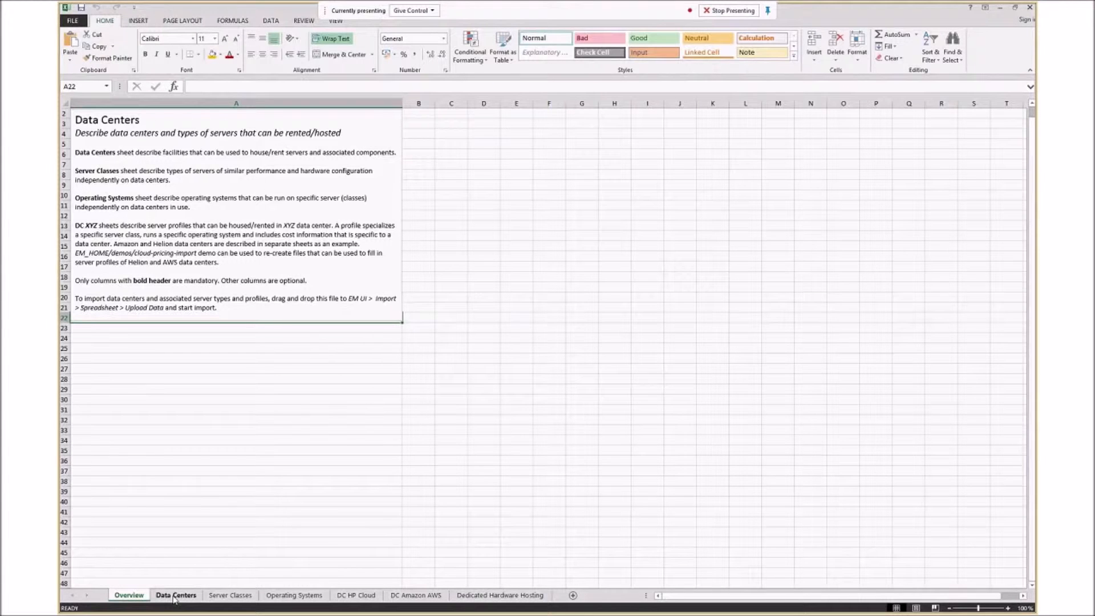
Examine the sample entries on the template's Data Centers, Server Classes and Operating Systems sheets.
click(174, 597)
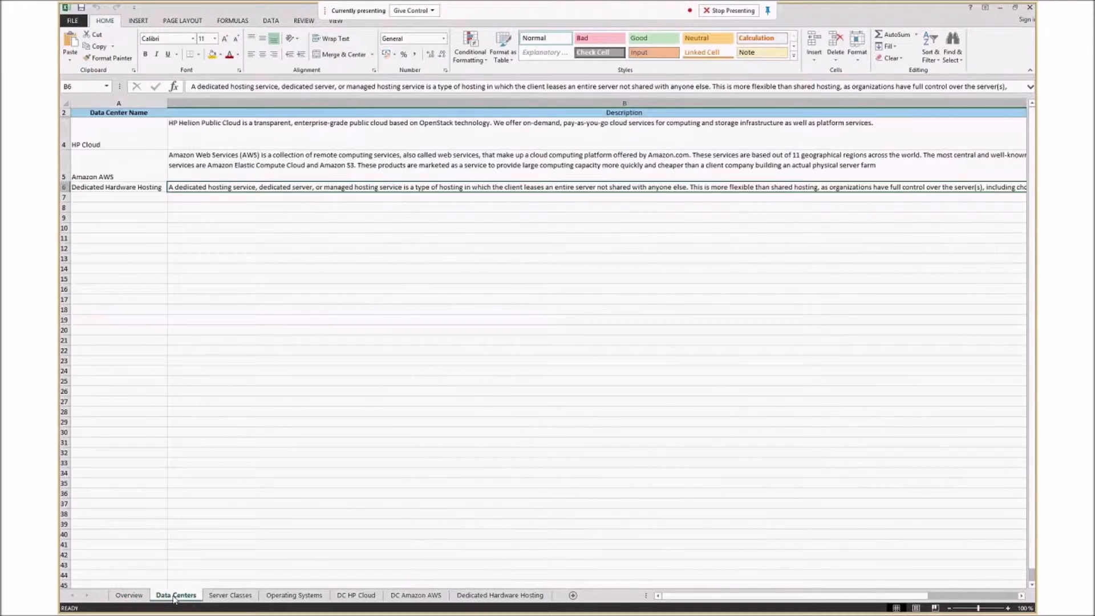
drag(151, 138, 251, 187)
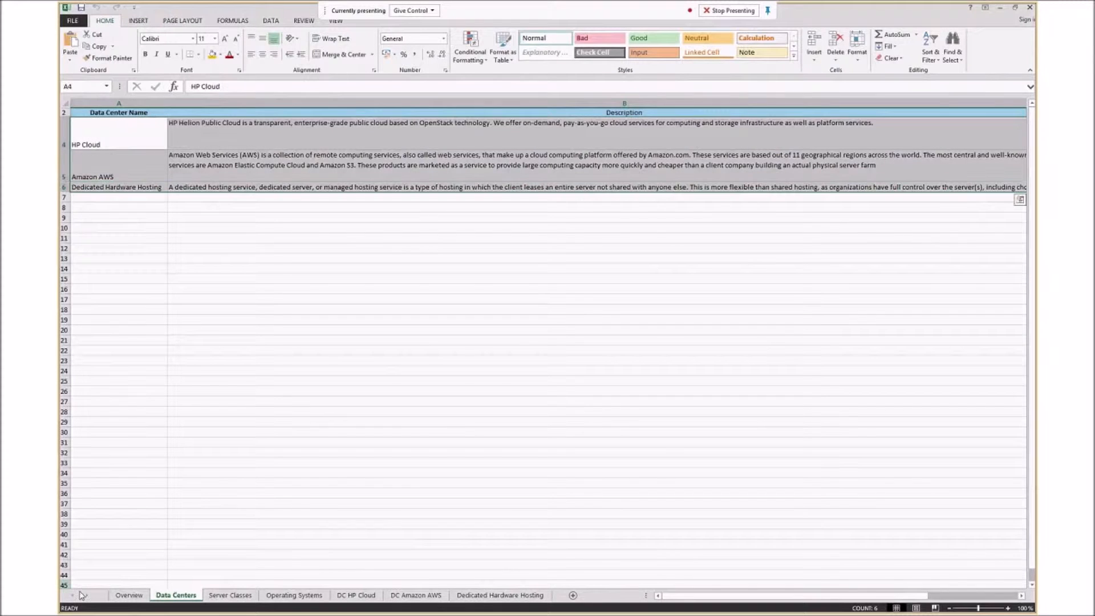
click(230, 595)
drag(86, 122, 523, 223)
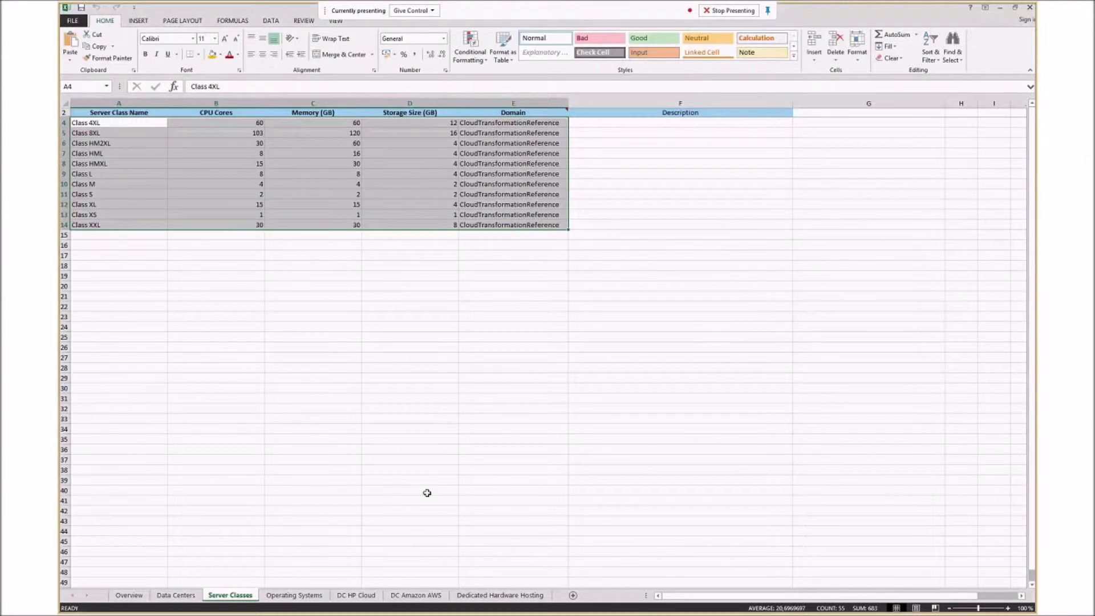
click(294, 595)
drag(113, 127, 114, 133)
key(Escape)
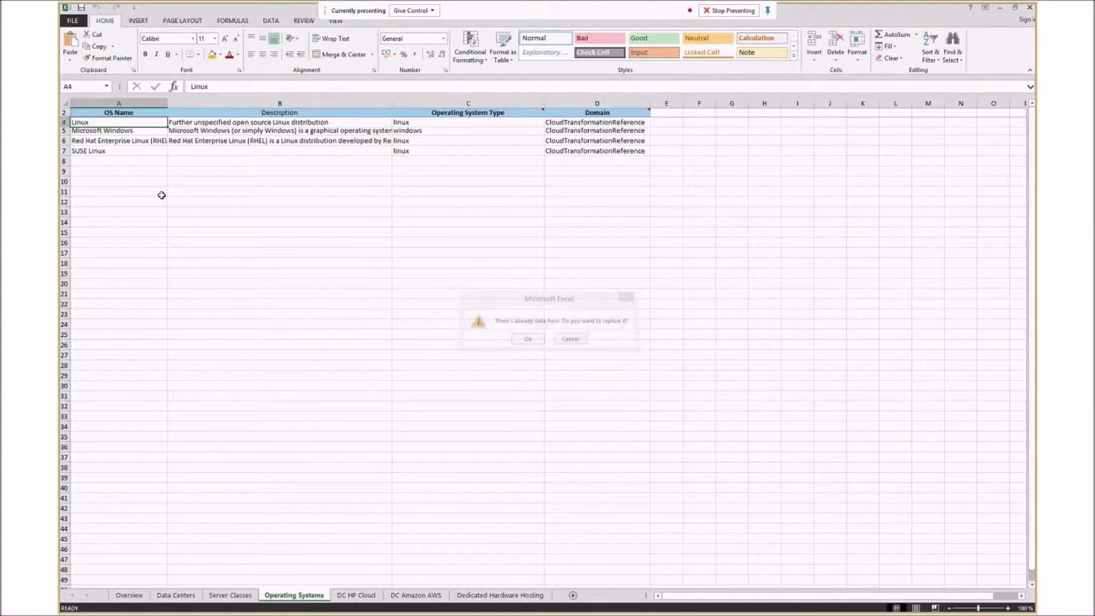
Examine the server profiles on the DC HP Cloud, DC Amazon AWS and Dedicated Hardware Hosting sheets.
click(357, 595)
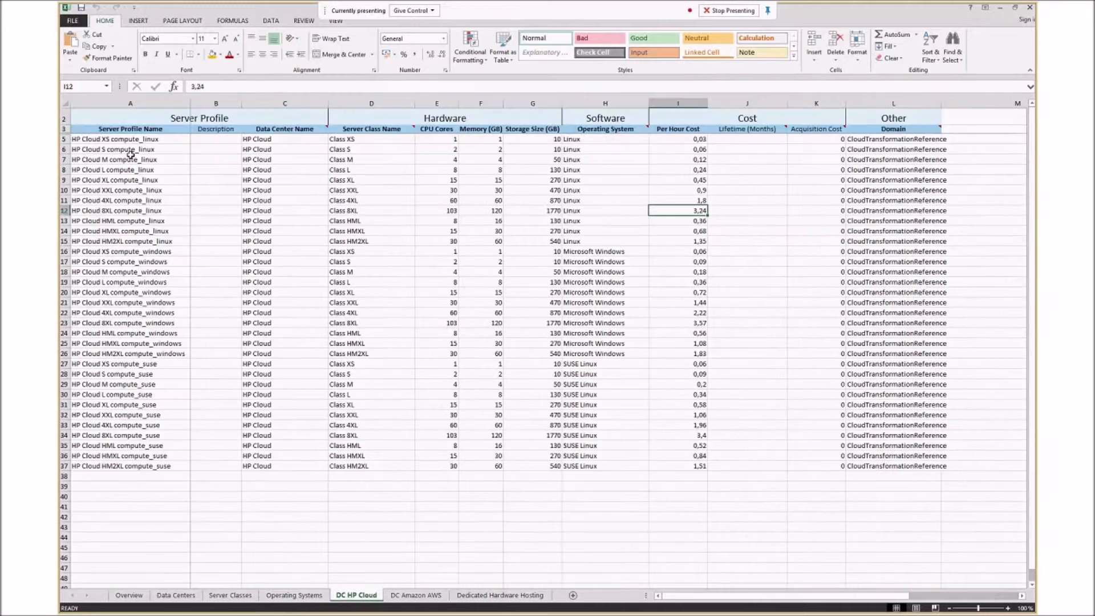
drag(131, 139, 915, 464)
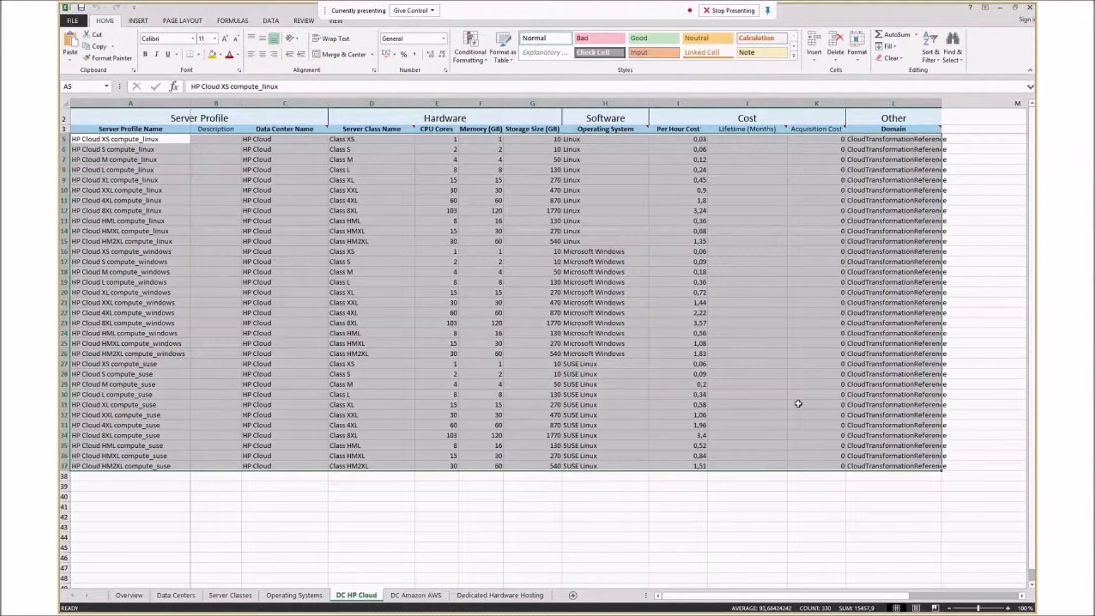
click(429, 597)
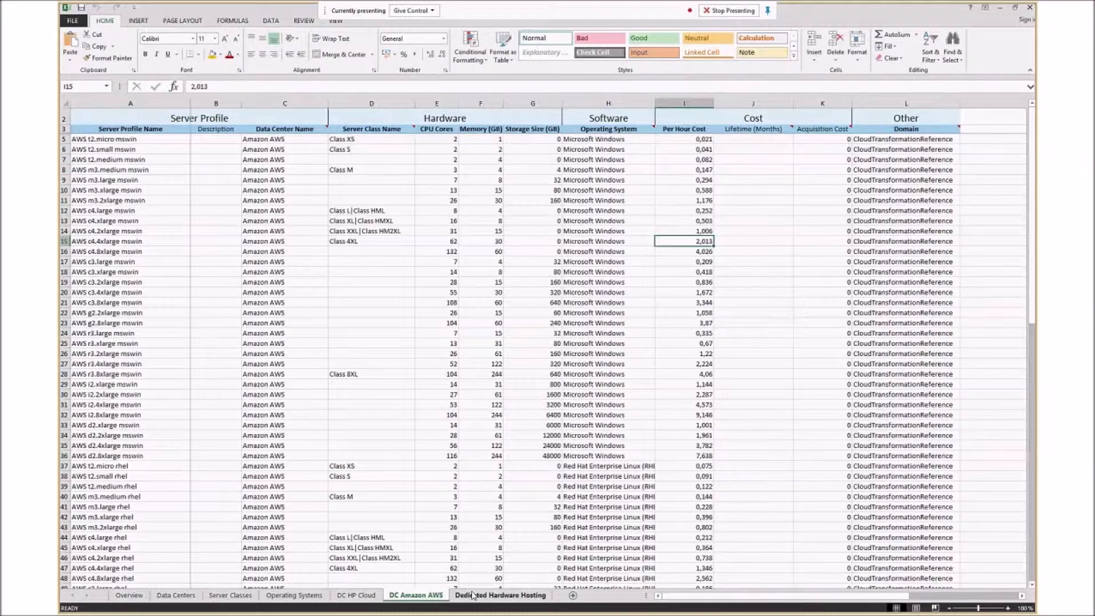
click(472, 597)
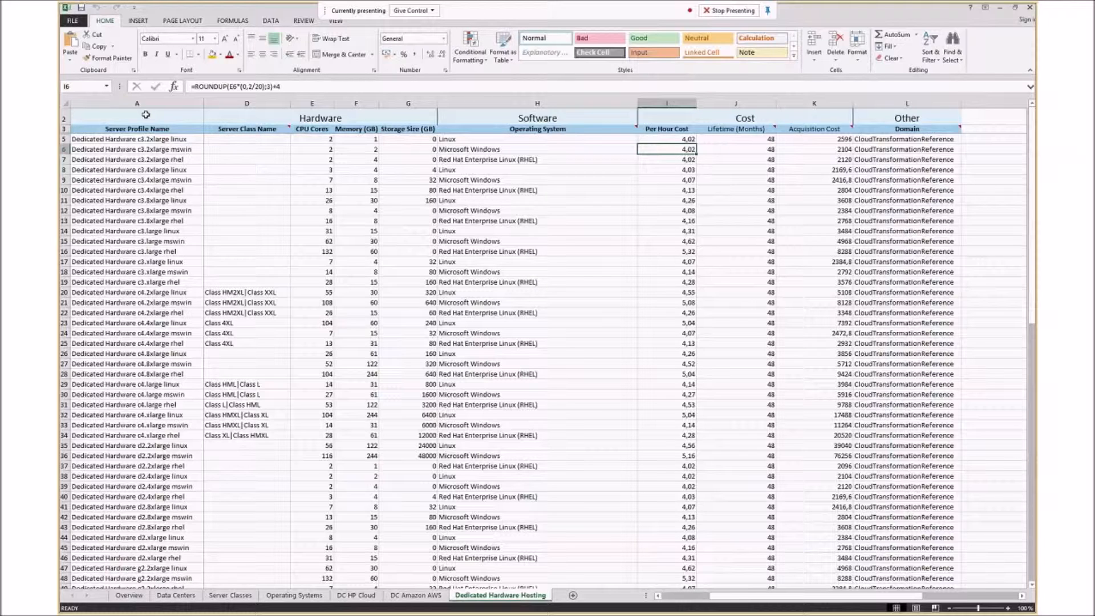
Switch back to Enterprise Maps, start the spreadsheet import for applications, and download and open its template in Excel.
key(alt+Tab)
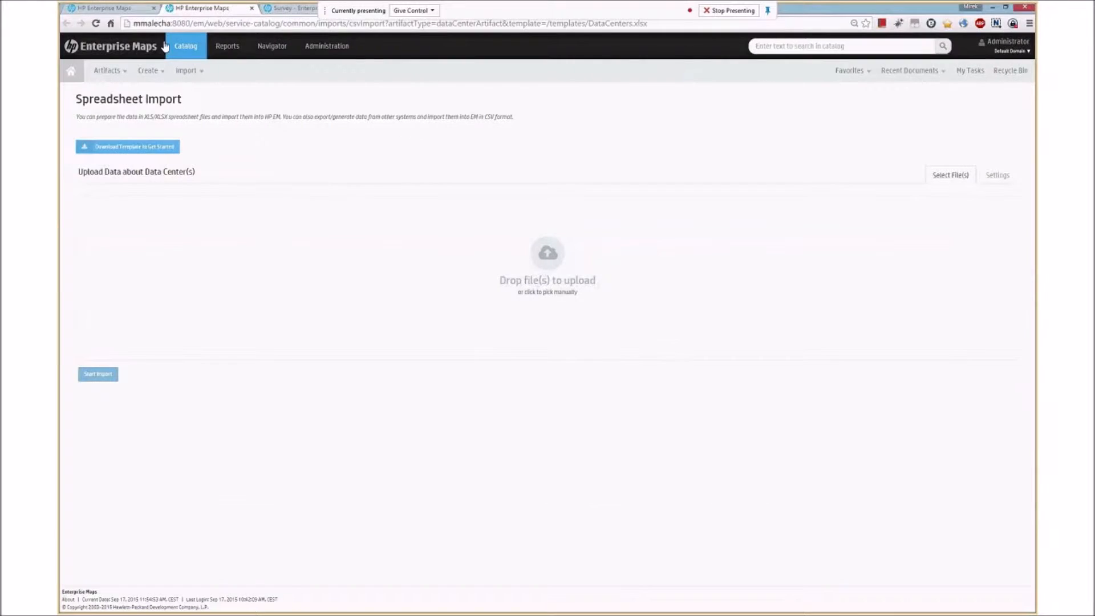
click(127, 9)
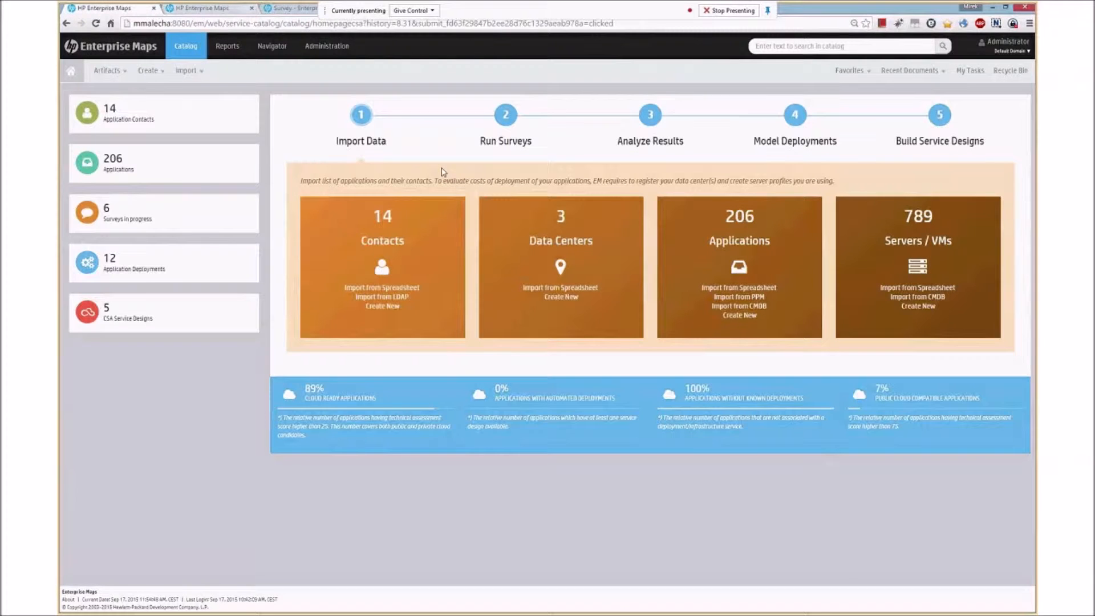
click(752, 292)
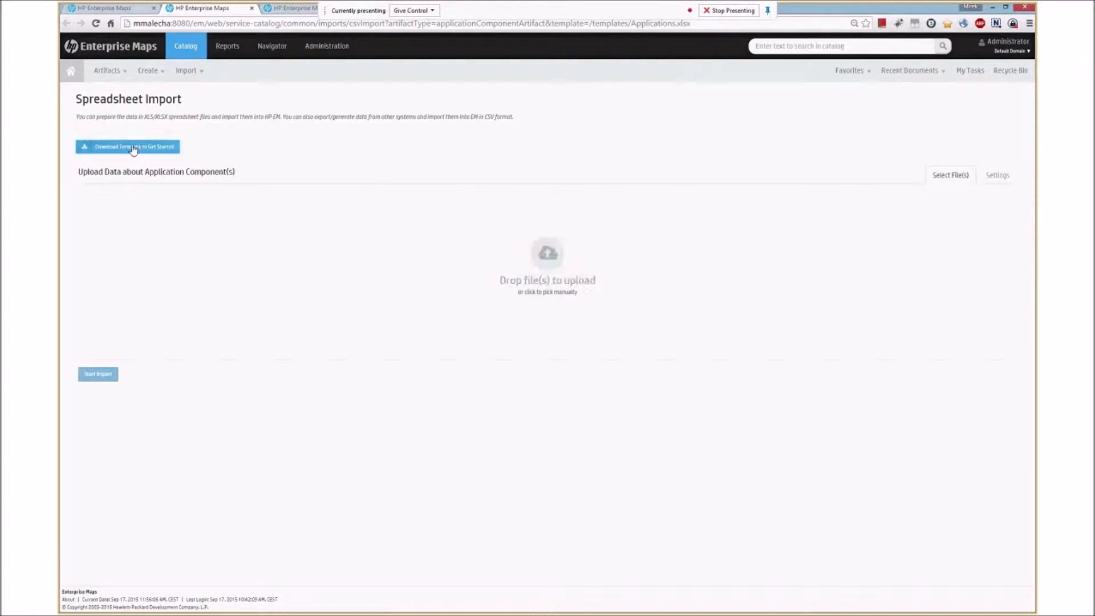
click(135, 147)
click(105, 605)
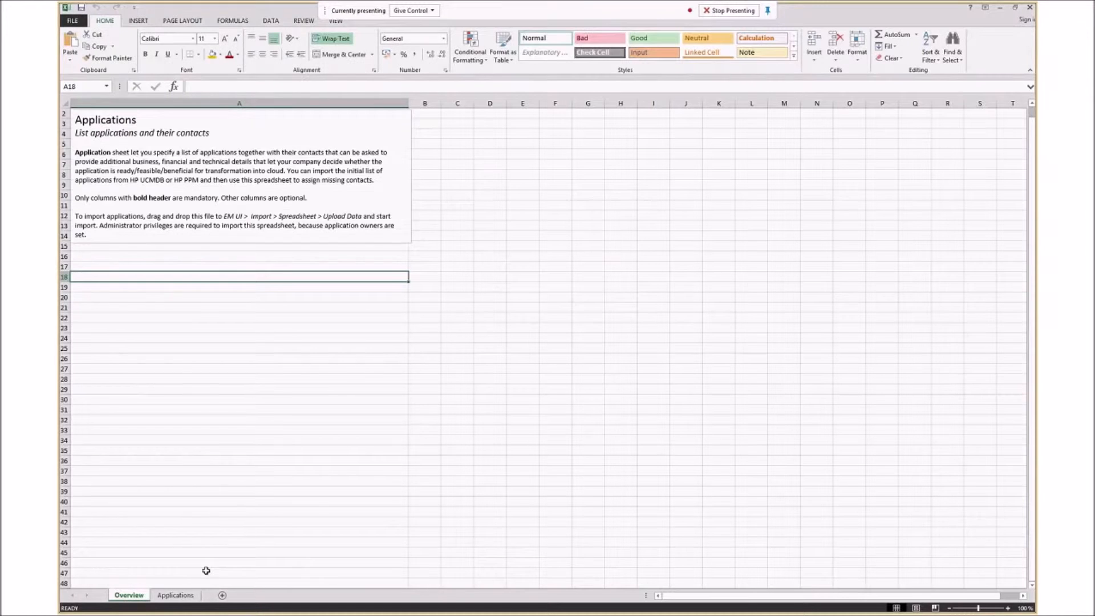
Examine the column headers and the sample application rows on the Applications sheet.
click(175, 595)
drag(110, 139, 713, 160)
click(634, 147)
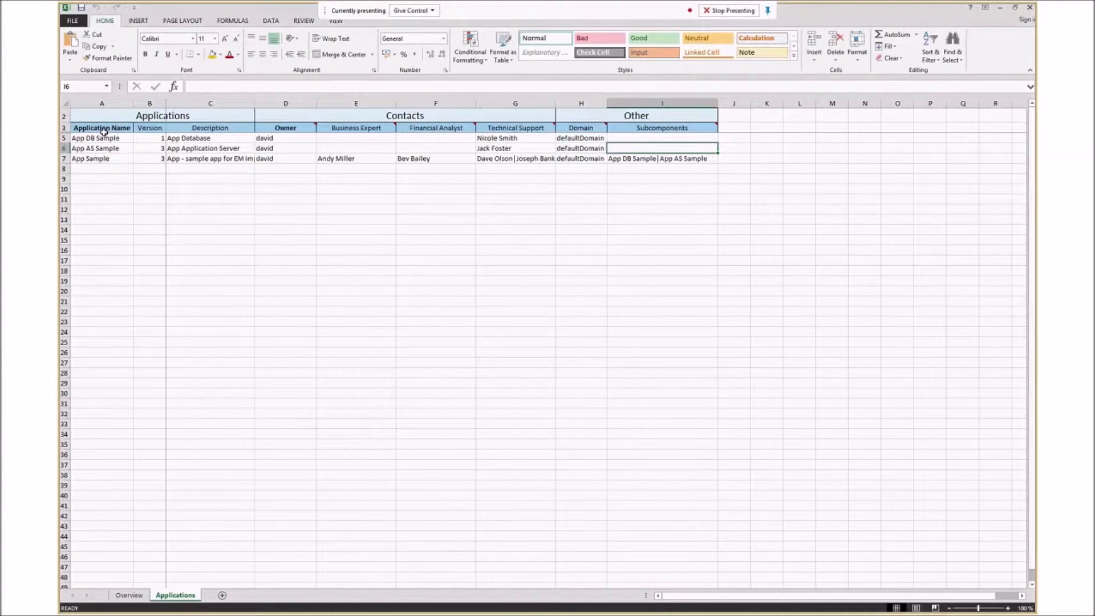
drag(102, 137, 659, 161)
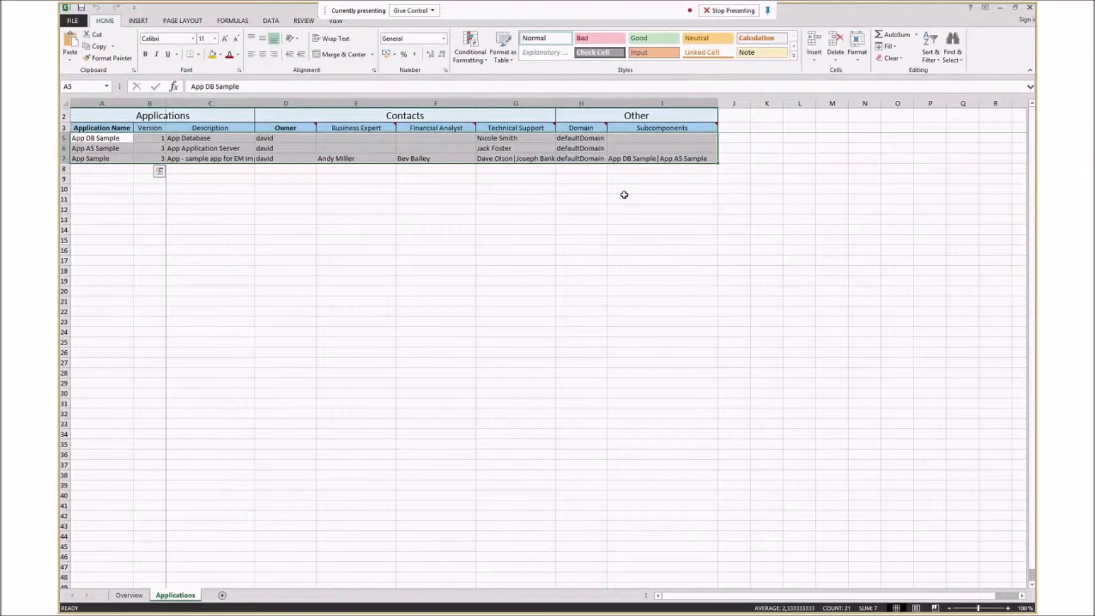
double_click(103, 114)
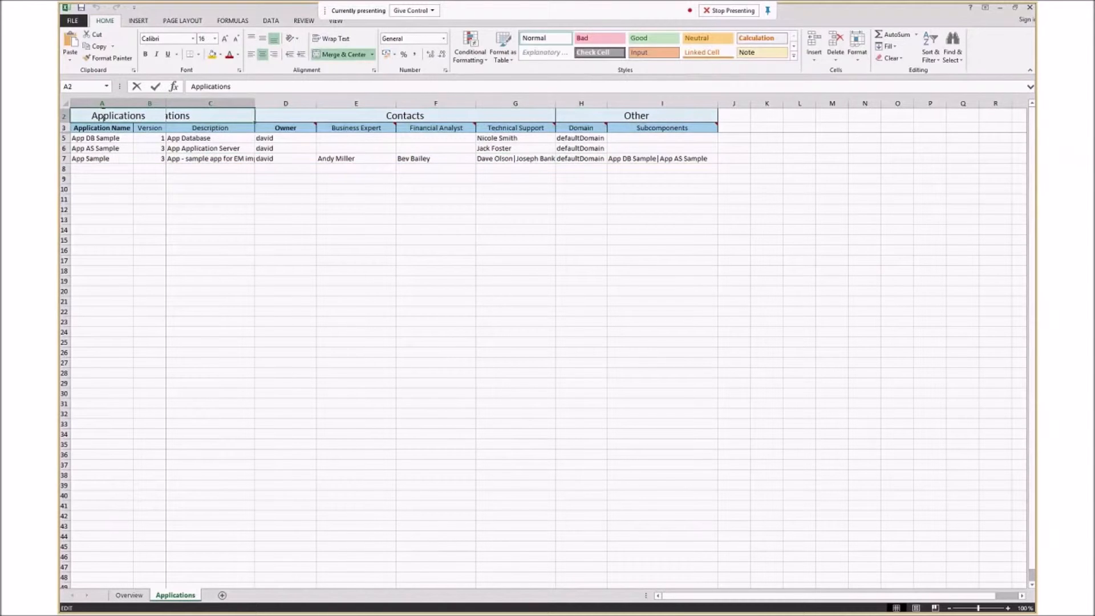
key(Escape)
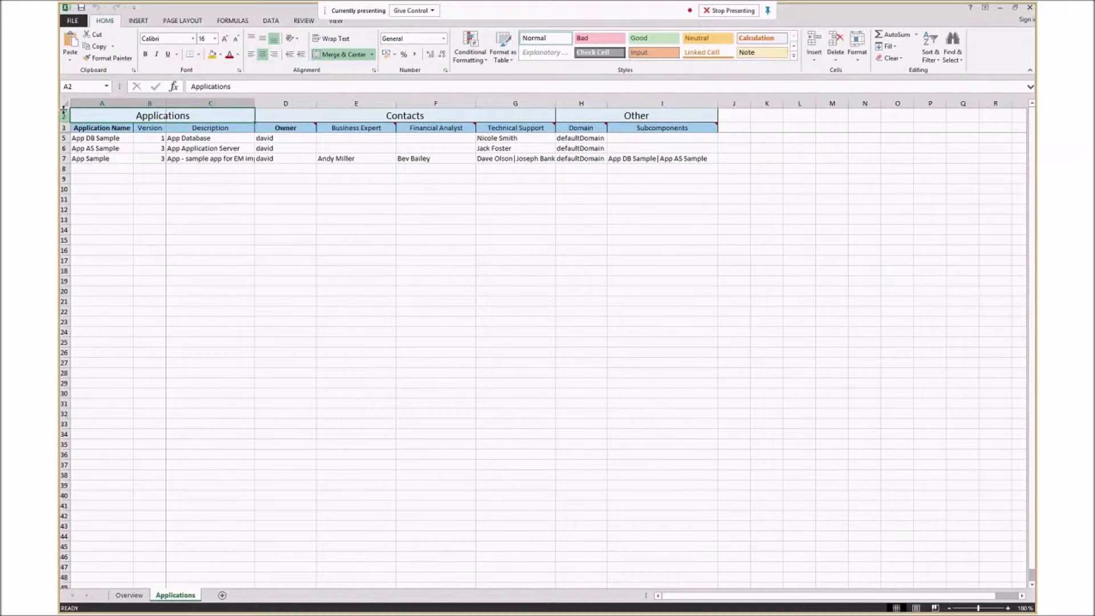
Unhide all hidden rows on the Applications sheet and inspect the sdmName option in row 1.
key(ctrl+a)
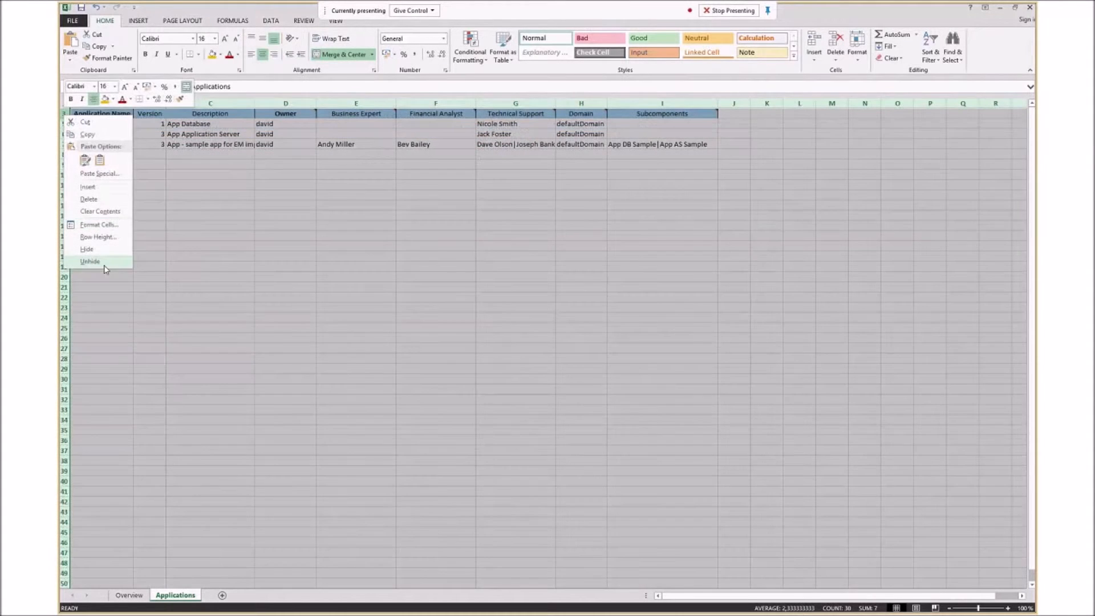
click(105, 265)
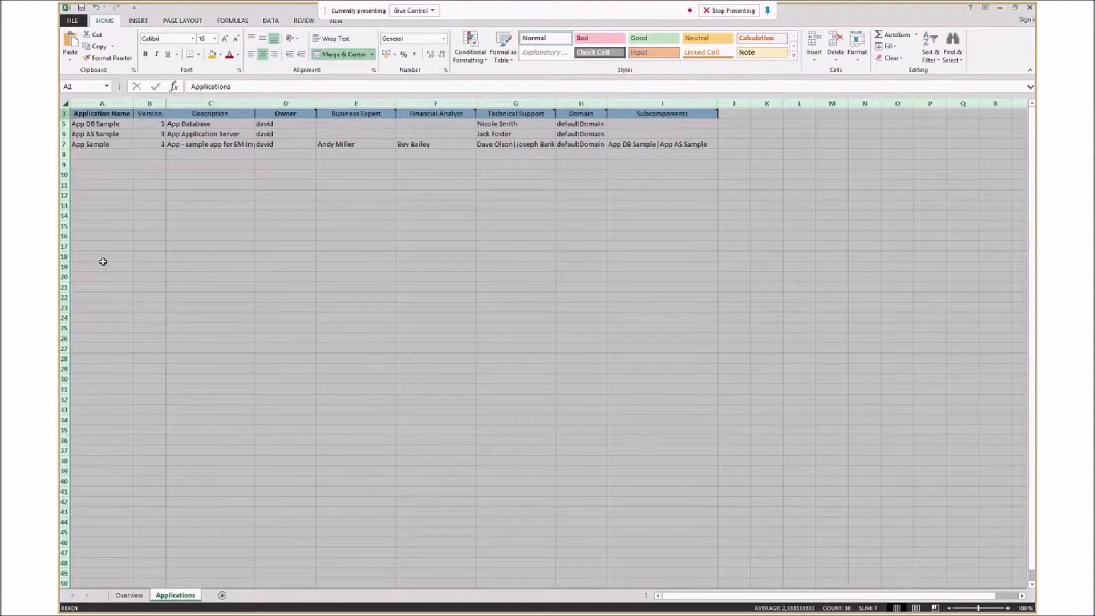
click(154, 206)
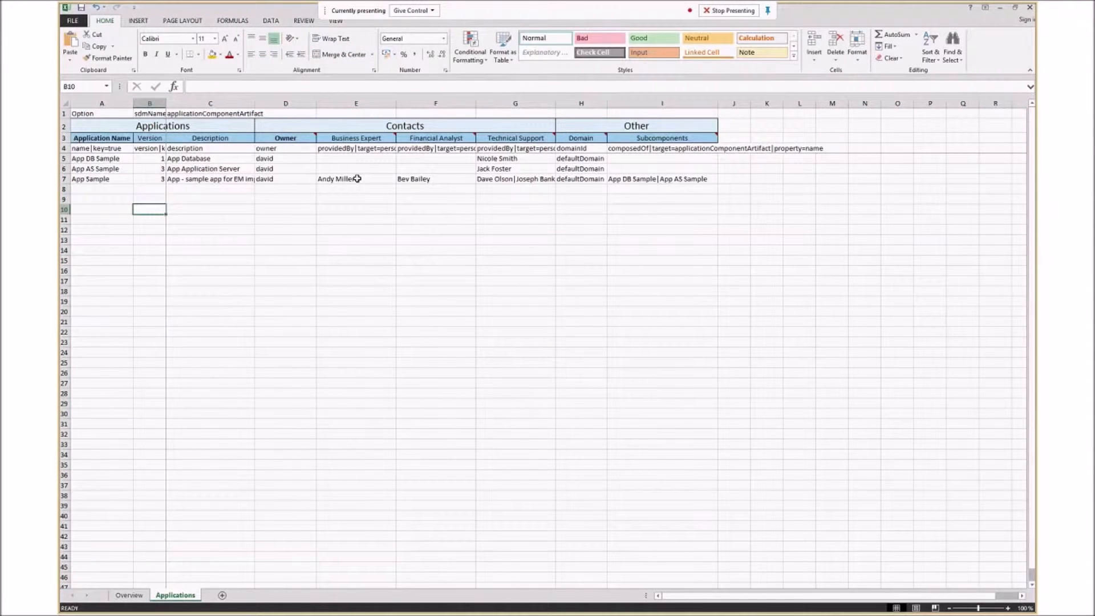
click(77, 148)
drag(74, 113, 207, 112)
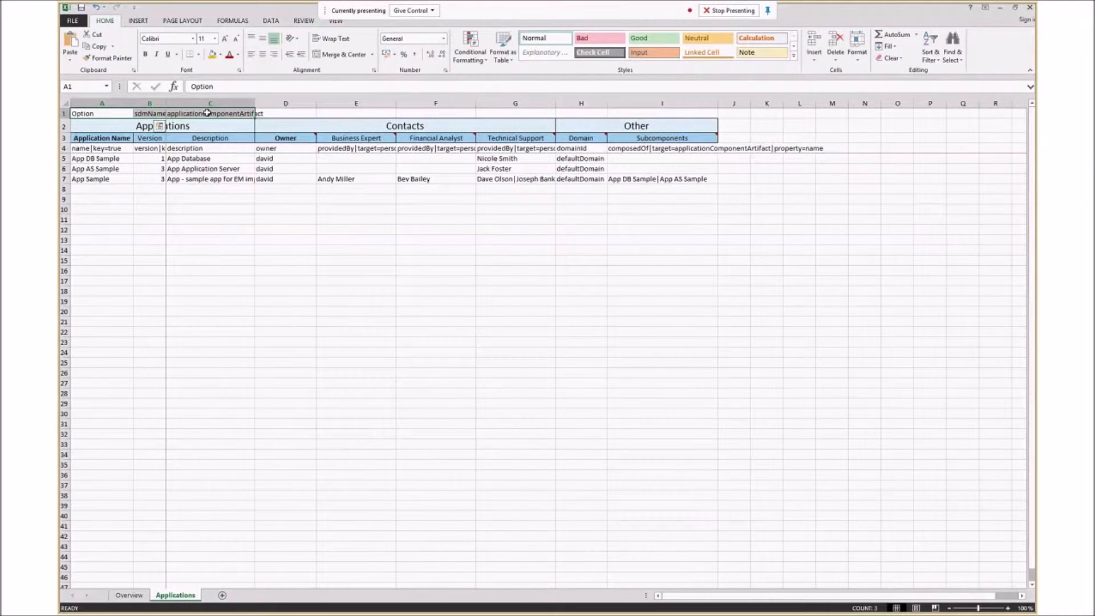
click(200, 114)
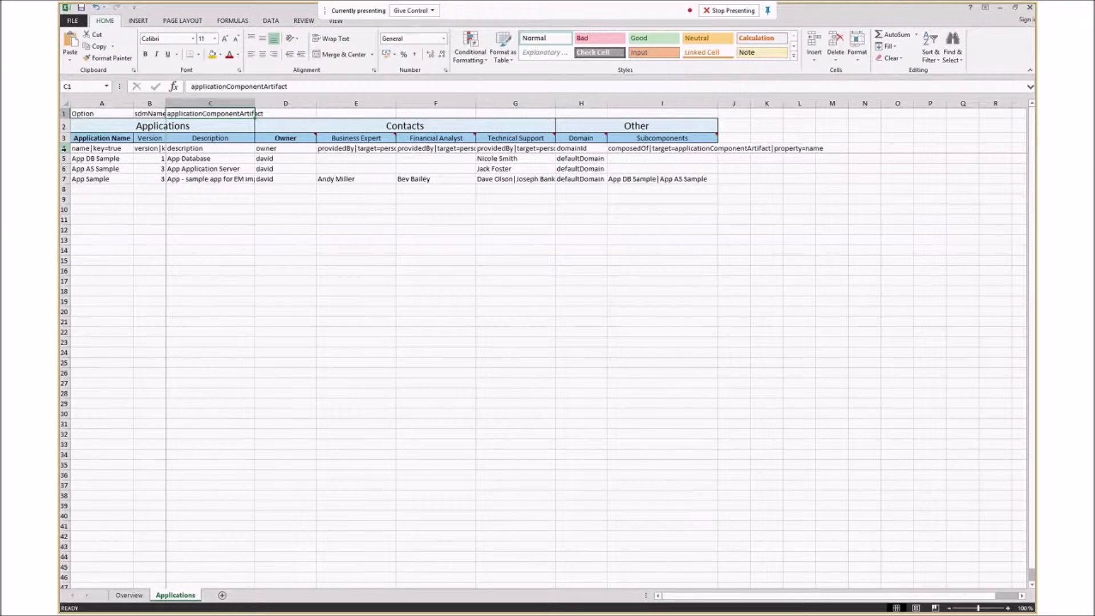
Highlight the property mapping row 4 with an orange fill.
click(64, 149)
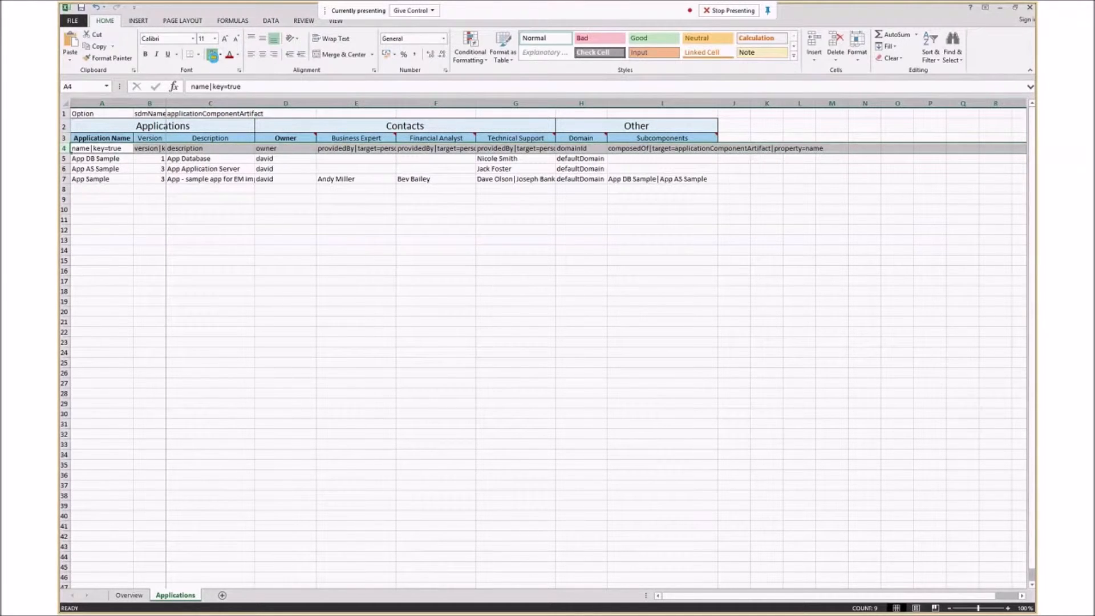
click(212, 54)
click(356, 239)
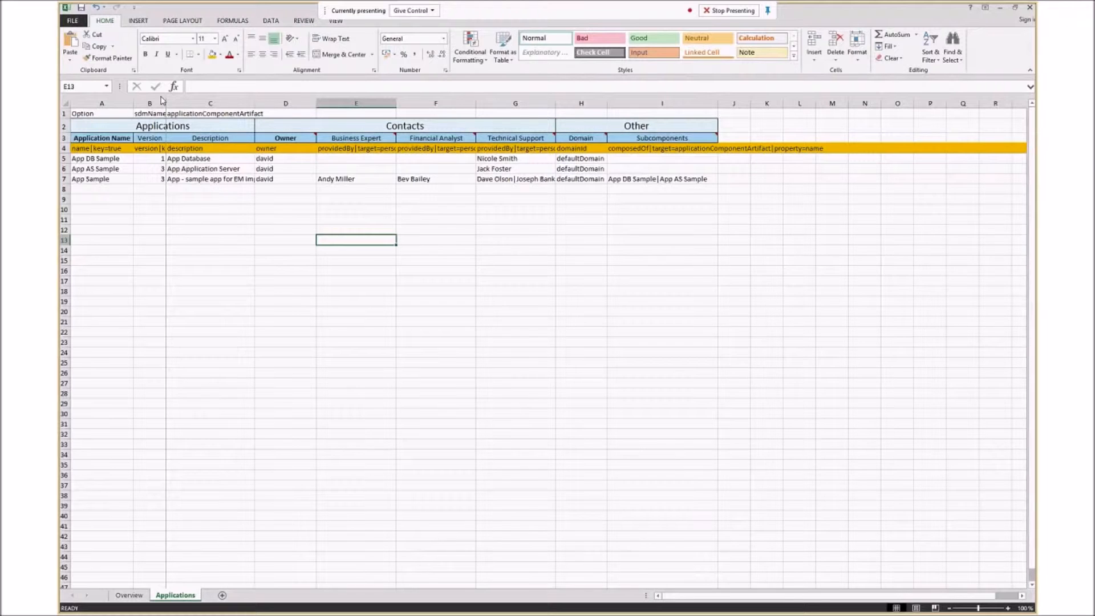
Widen the Version and Business Expert columns to fit their property mappings in row 4.
drag(165, 102, 207, 102)
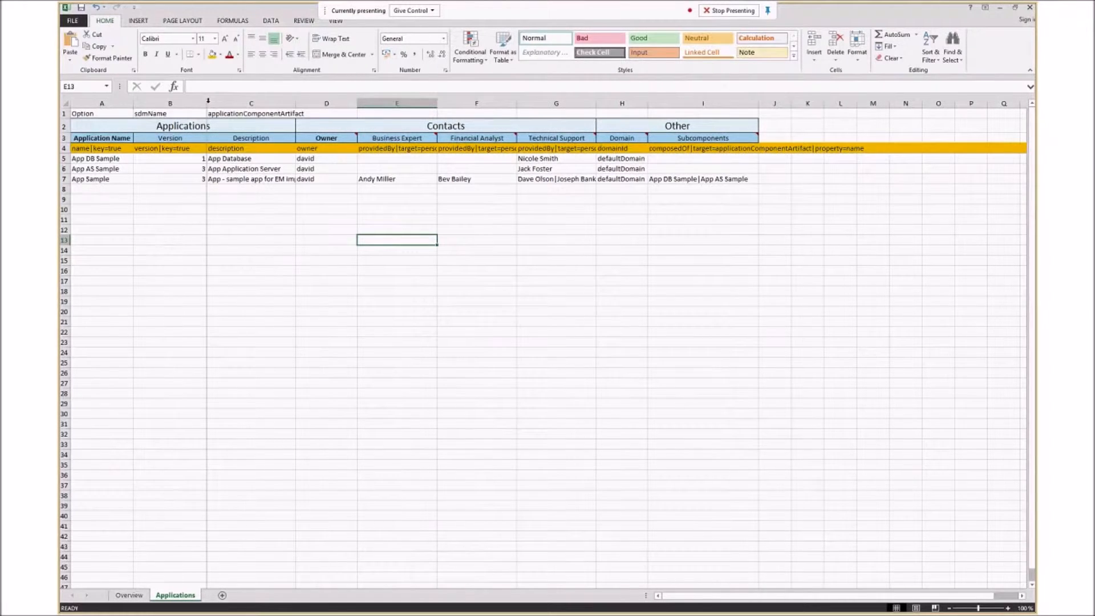
click(246, 149)
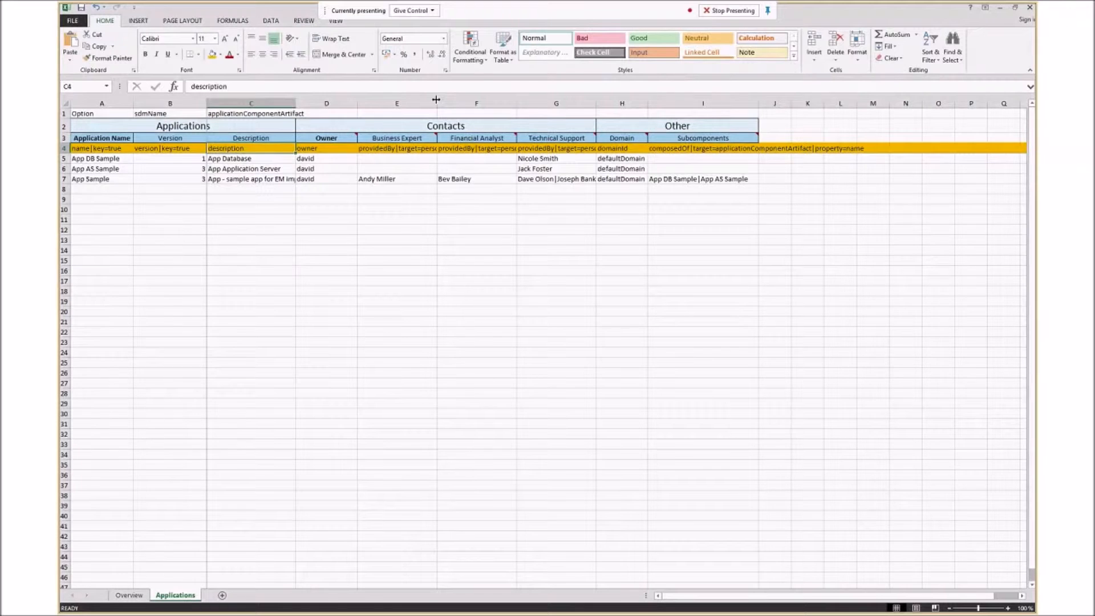
drag(437, 100, 515, 100)
Review how the name, version and description mappings in row 4 relate to the sample values beneath them.
click(85, 149)
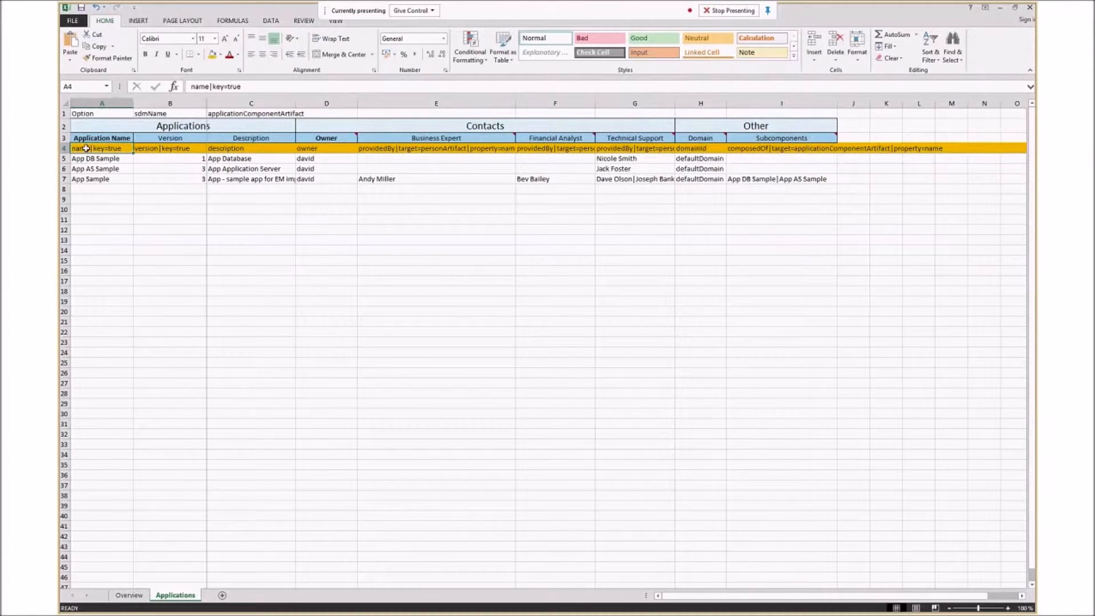
drag(85, 158, 168, 189)
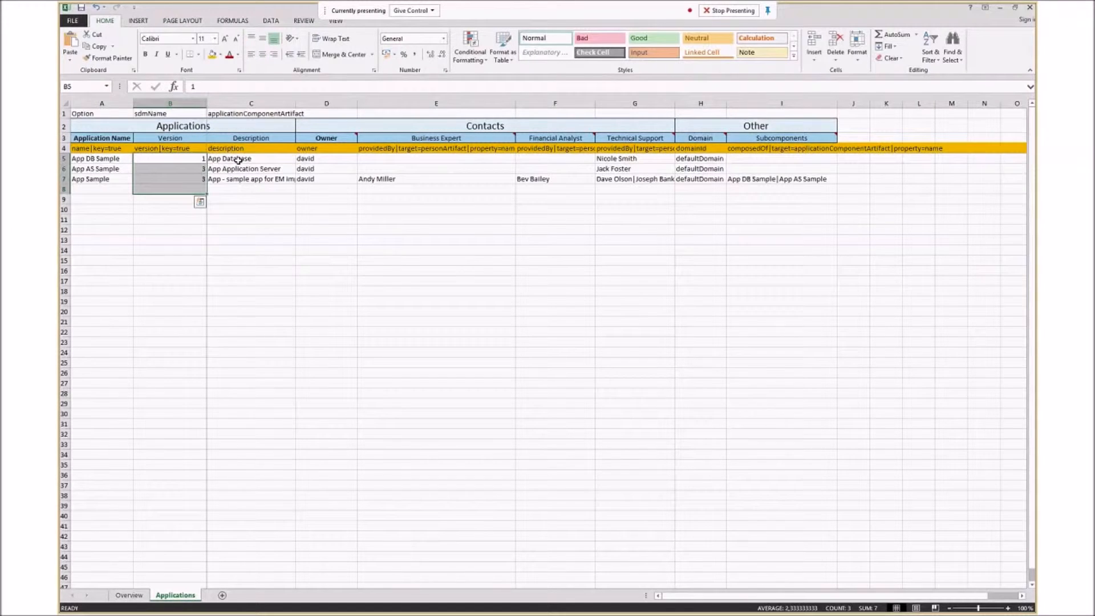
drag(238, 161, 251, 179)
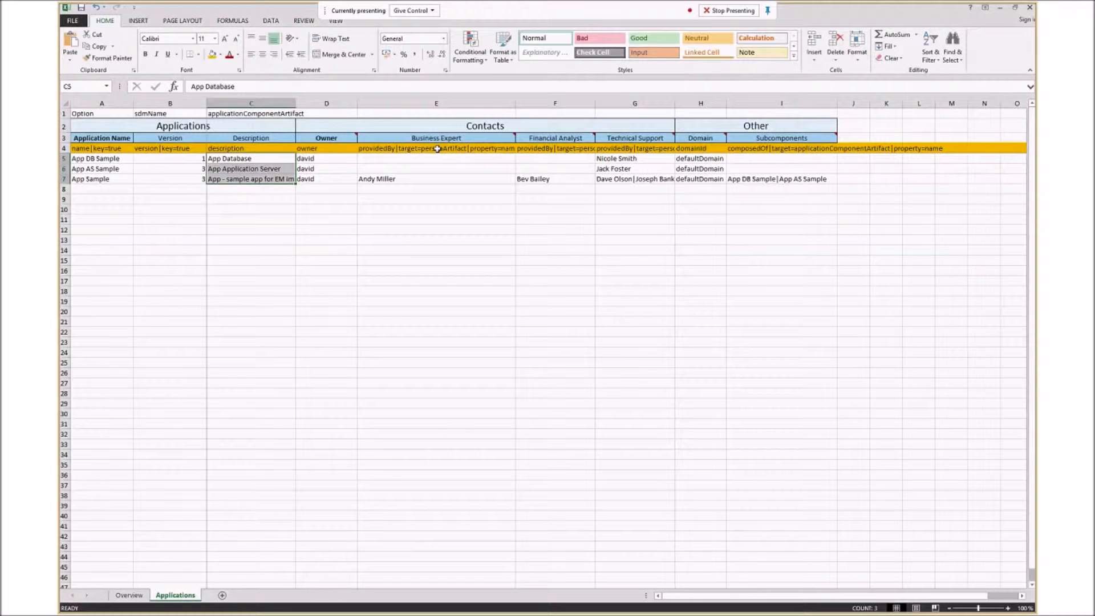
Widen the Business Expert column to fit its row 4 mapping and inspect its property and useType parts against the contact name below.
click(436, 149)
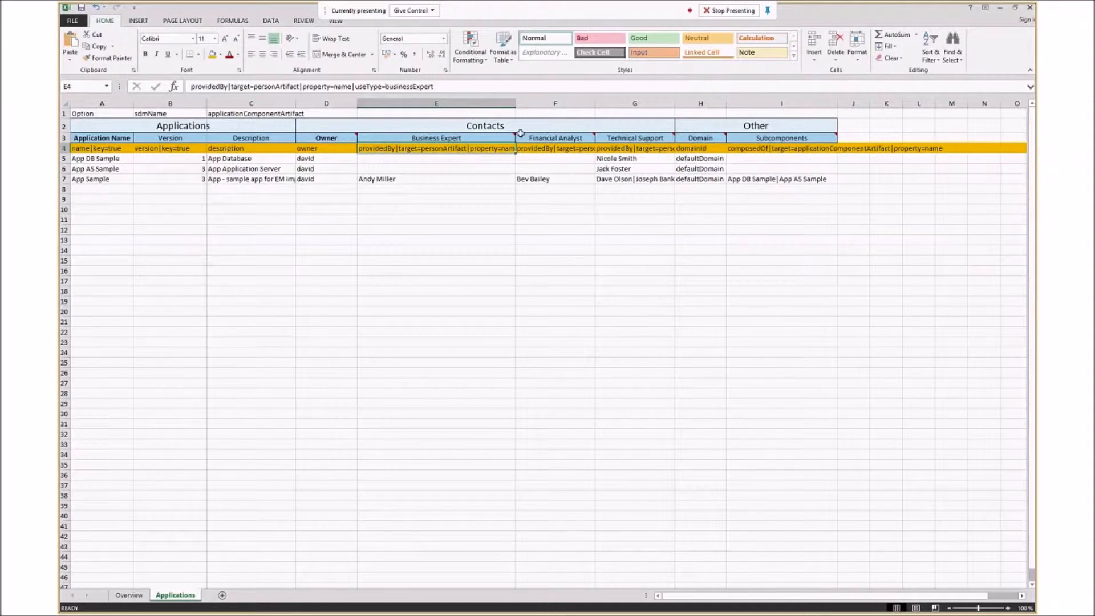
double_click(515, 103)
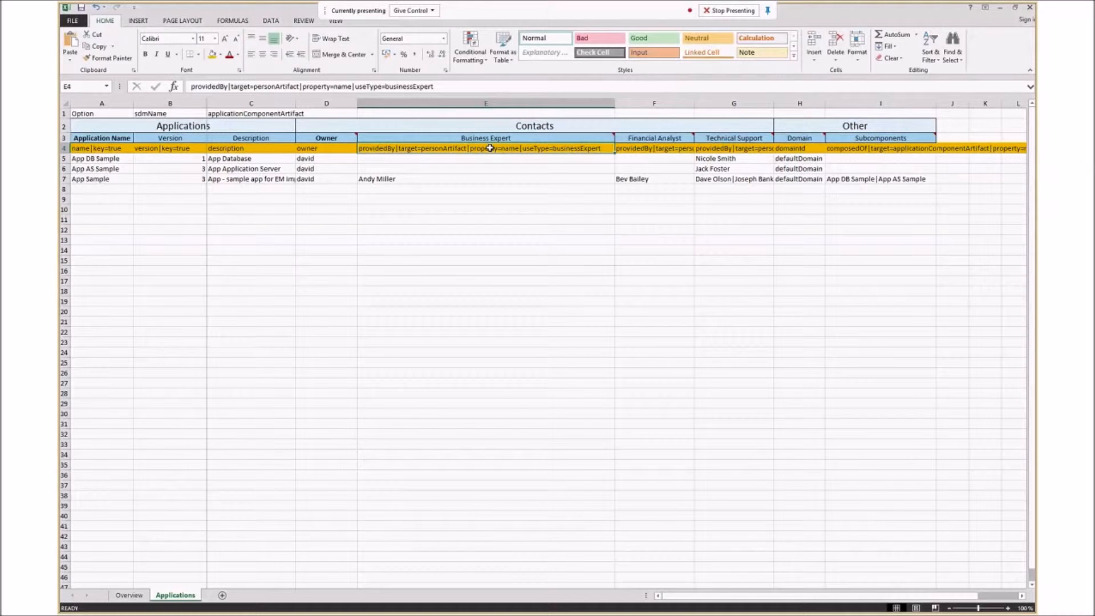
double_click(508, 149)
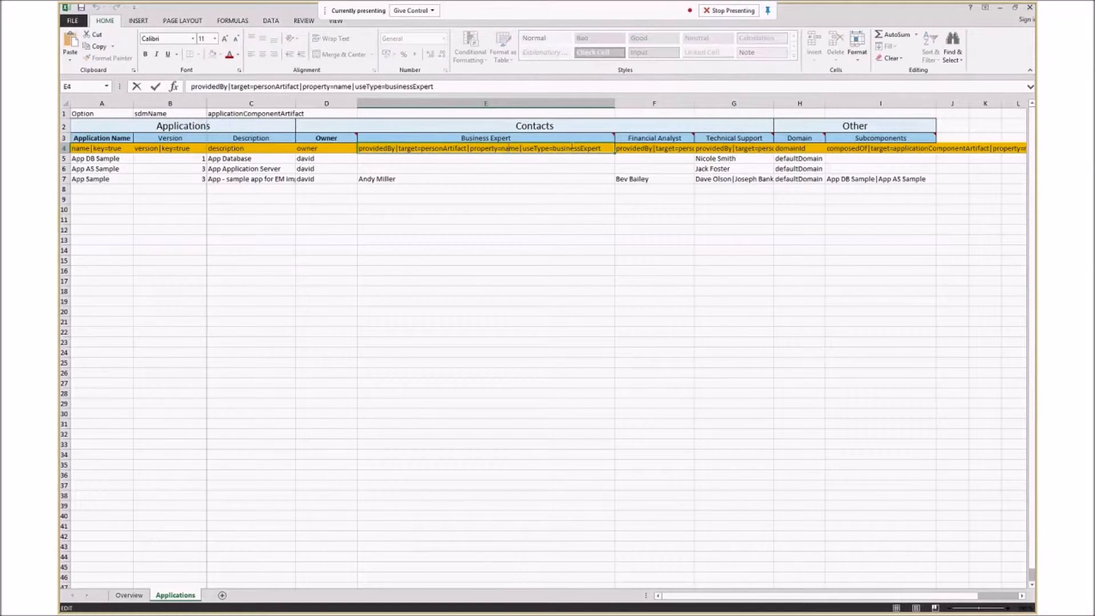
double_click(575, 148)
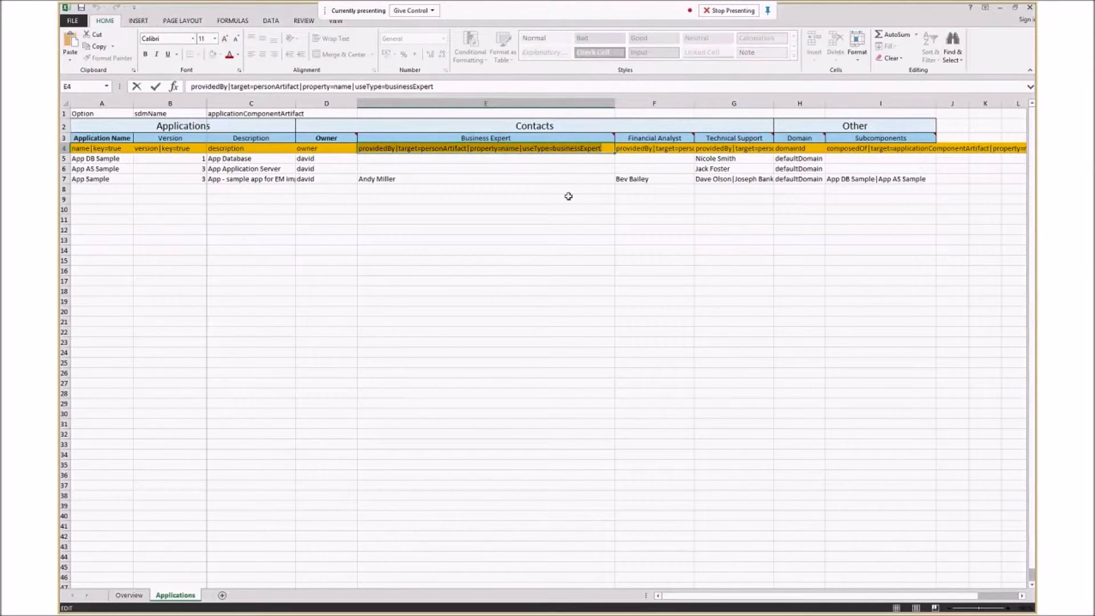
click(478, 137)
click(371, 179)
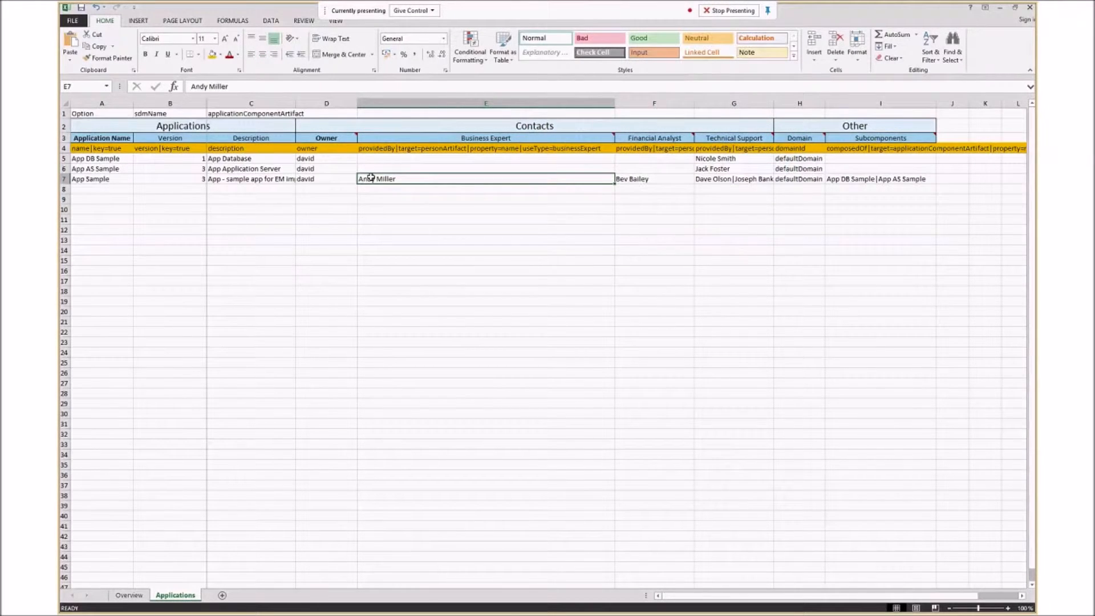
click(505, 149)
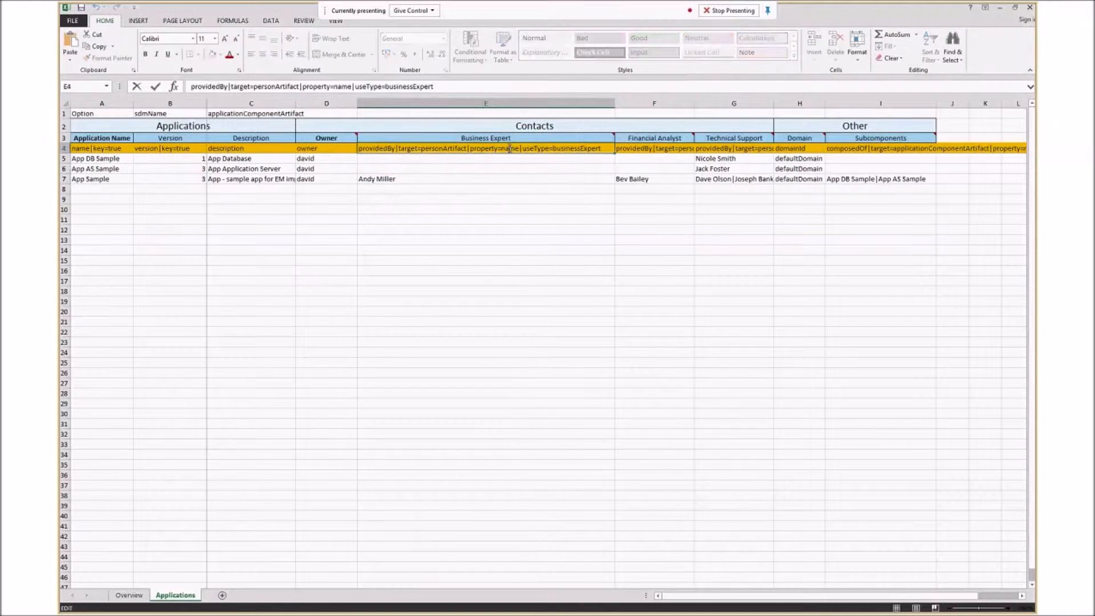
double_click(510, 149)
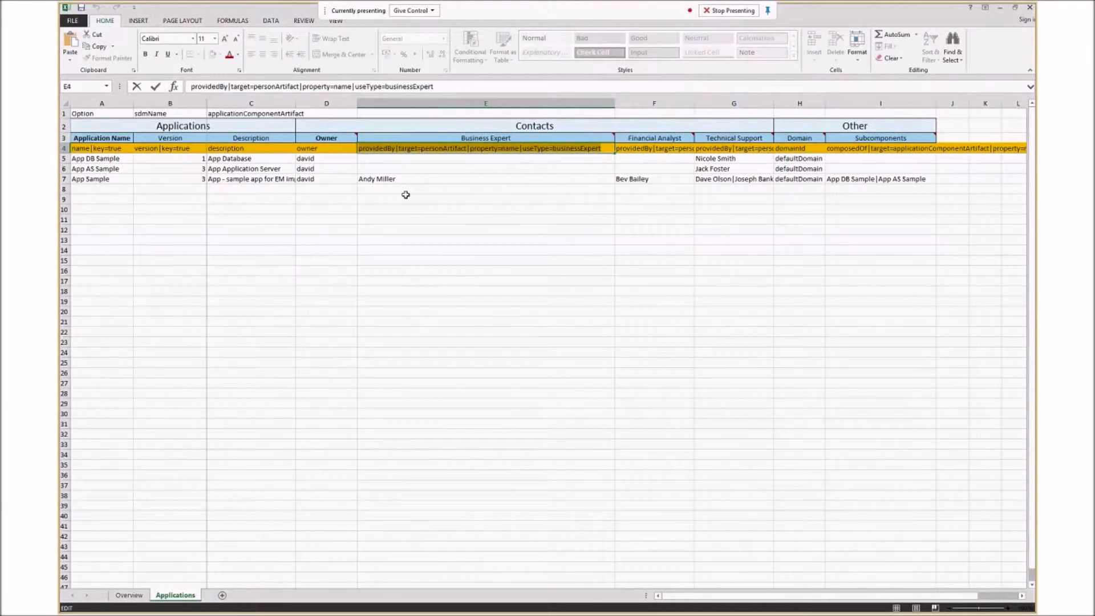
Inspect the remaining contact and domain mappings in row 4 and widen the Subcomponents column to read its composedOf mapping.
click(671, 149)
click(719, 148)
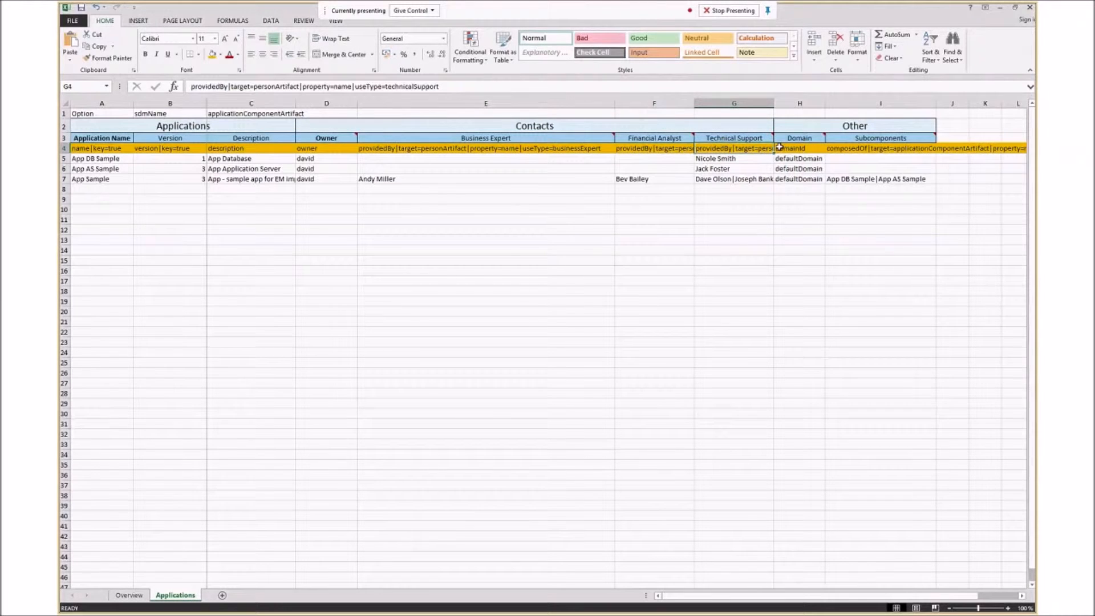
click(796, 148)
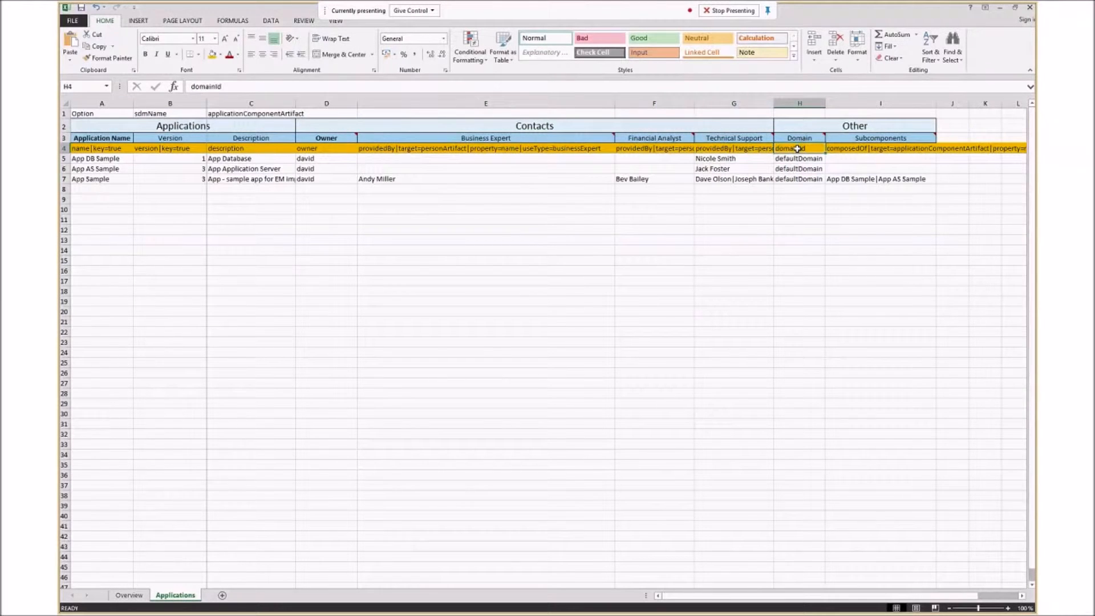
click(838, 147)
drag(936, 105, 1007, 108)
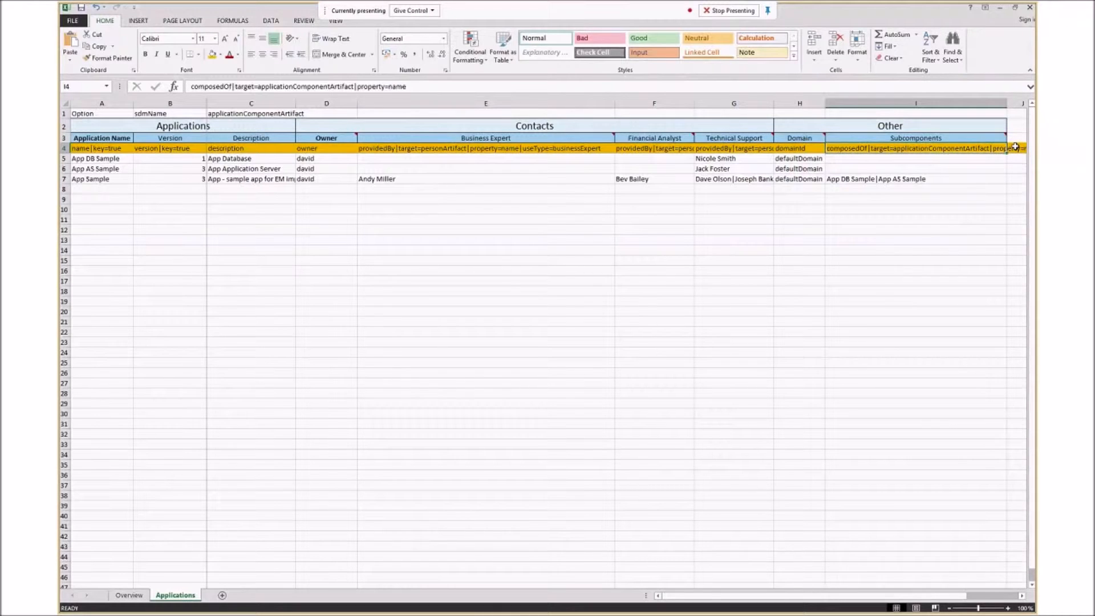
click(1022, 596)
click(1021, 596)
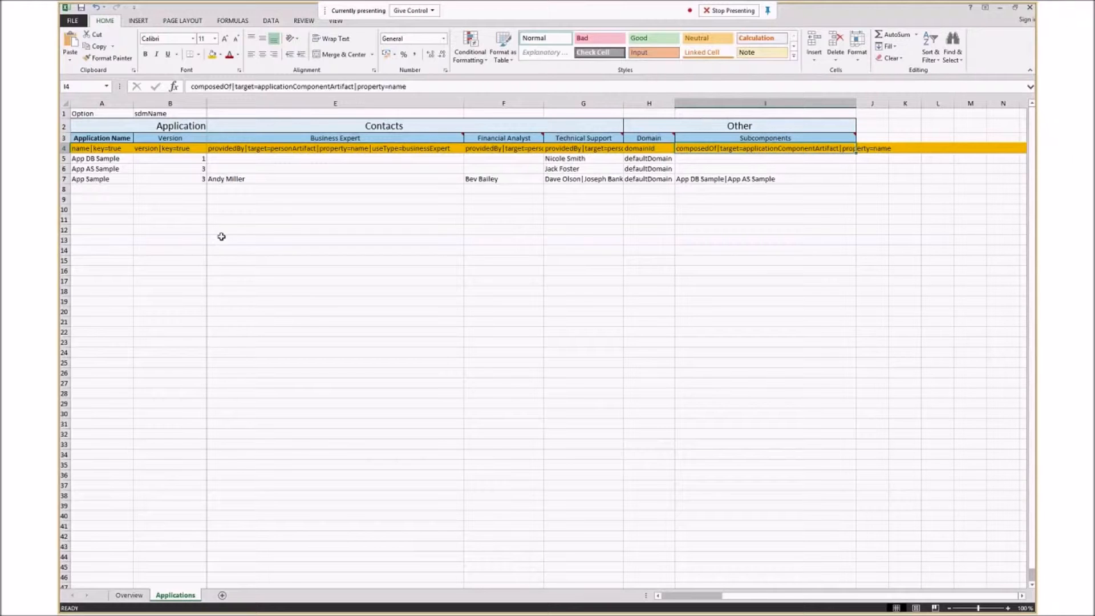
Examine the key=true part of the Application Name mapping in row 4.
click(101, 149)
double_click(100, 149)
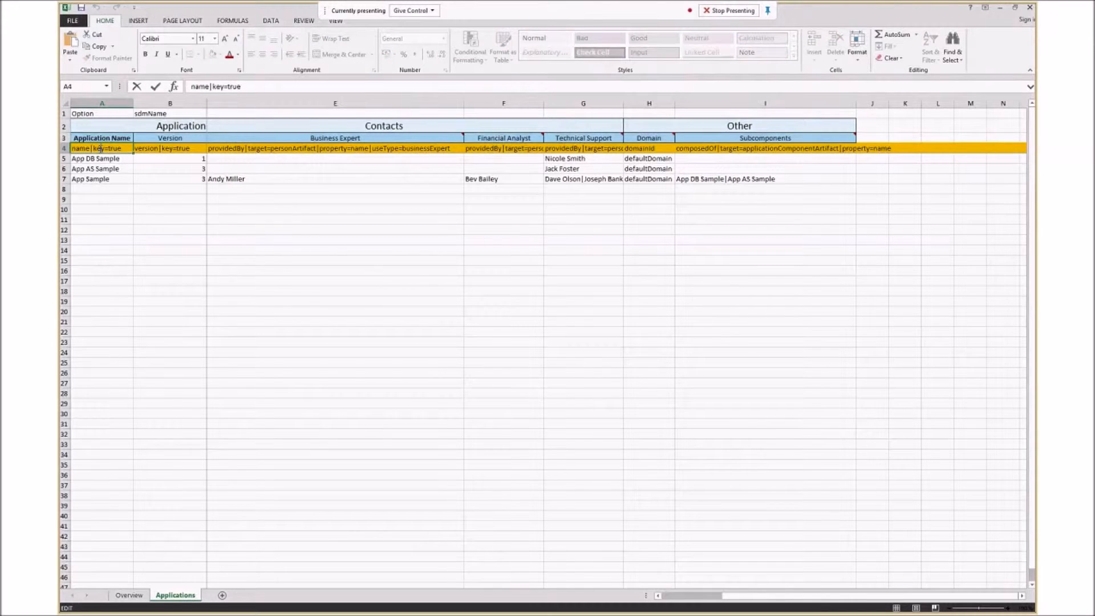
drag(92, 149, 122, 149)
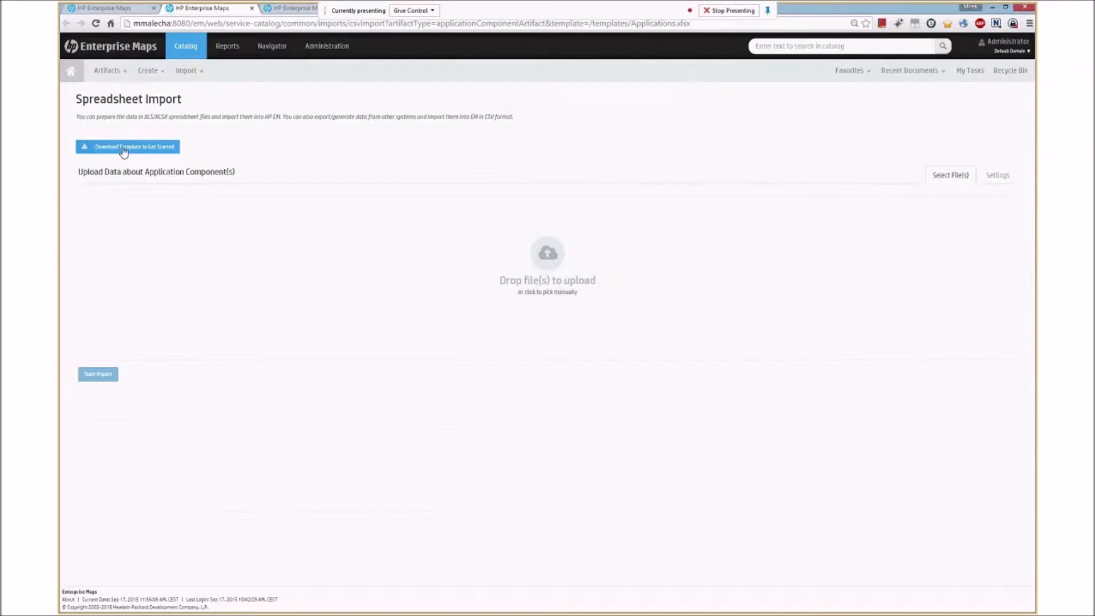
Switch to HP Enterprise Maps and open the list of Application Services from the full catalog of artifact types.
click(117, 72)
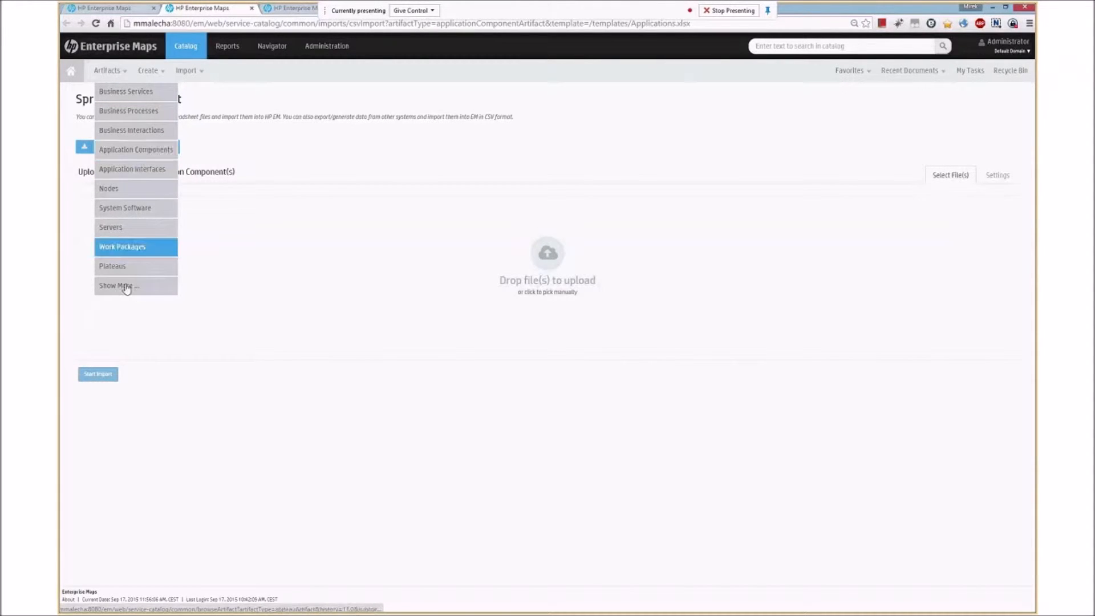
mouse_move(110, 76)
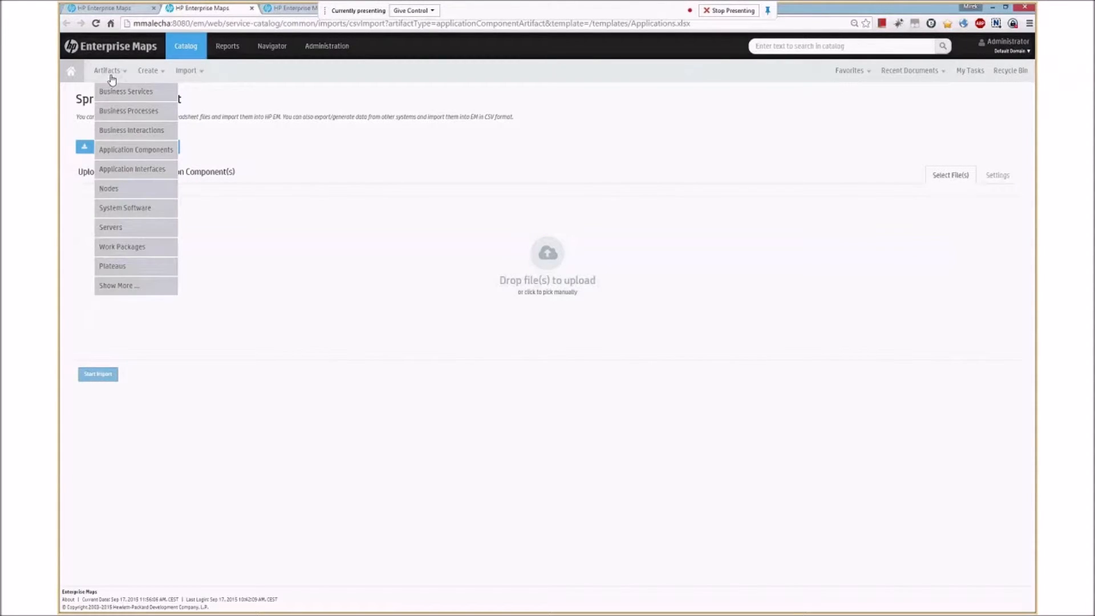
click(129, 292)
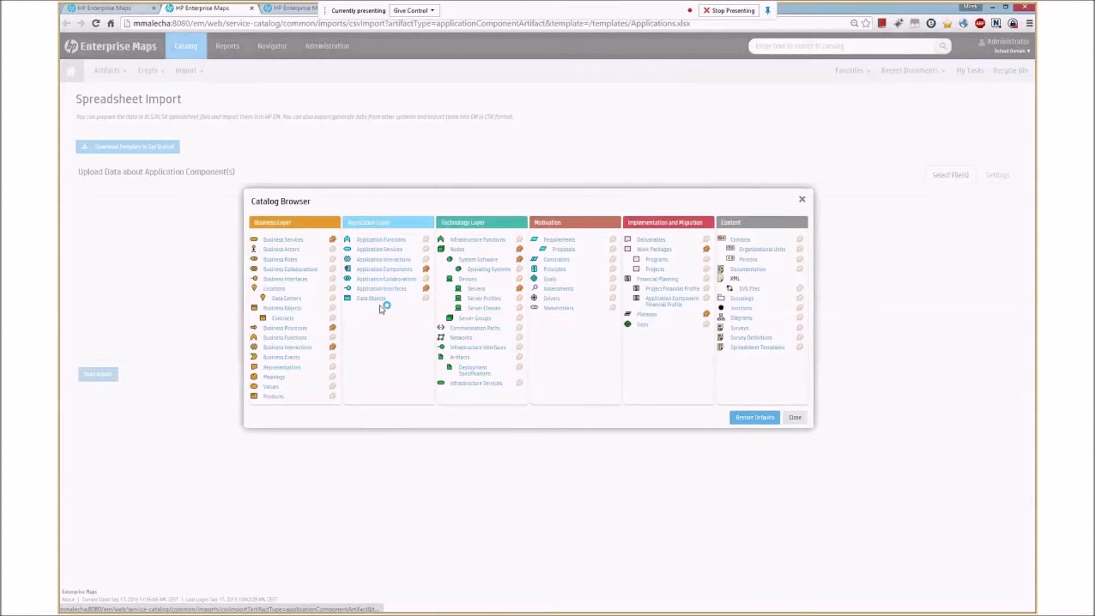
click(390, 256)
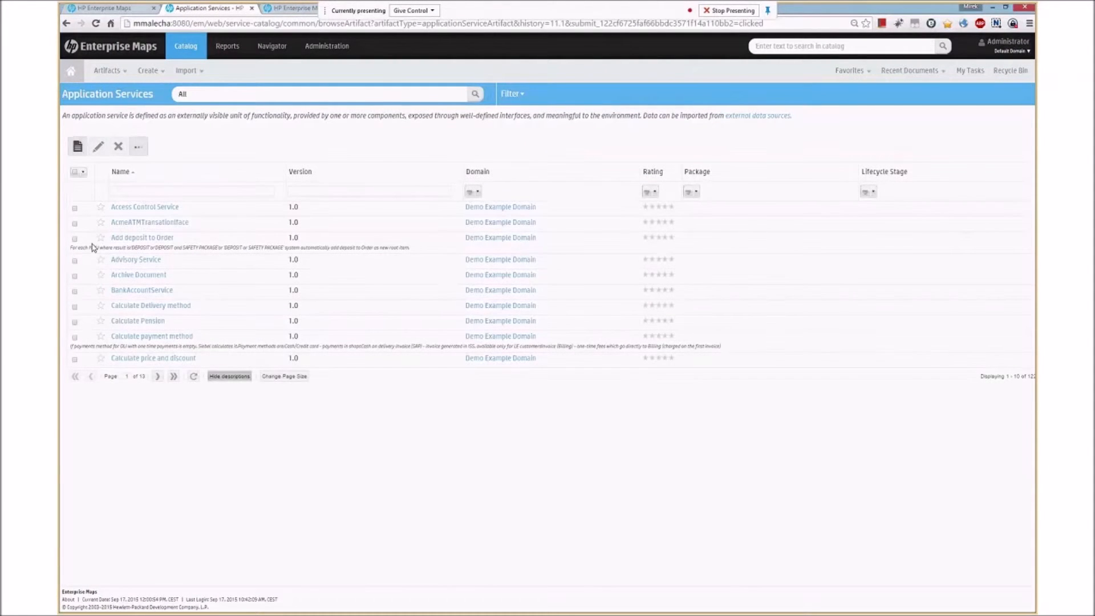
Export the Access Control Service and AcmeATMTransationIface application services as a CSV file.
click(74, 208)
click(74, 224)
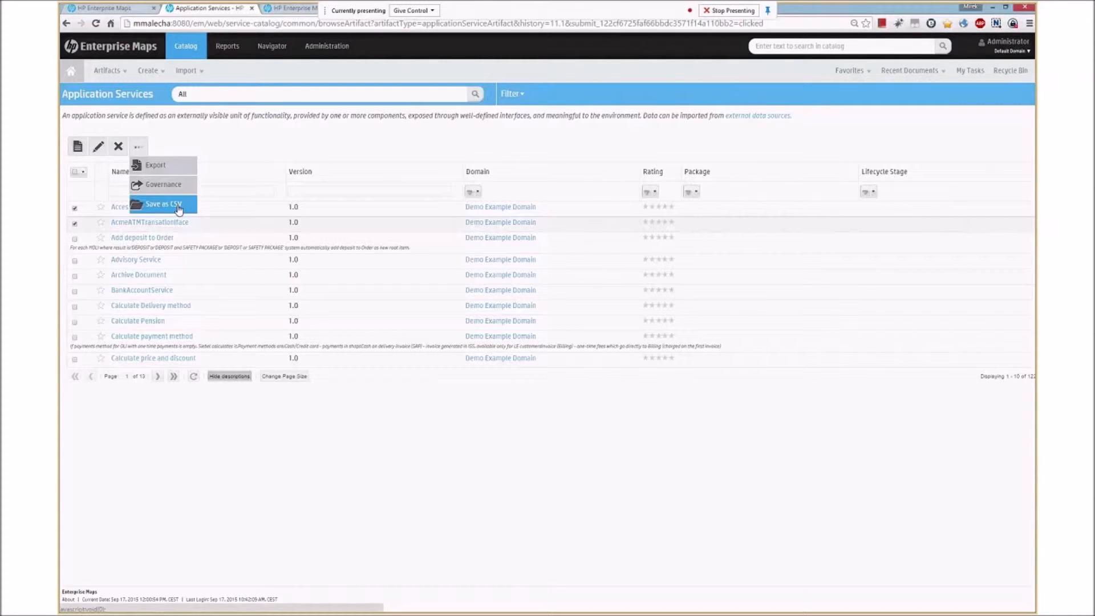
click(179, 207)
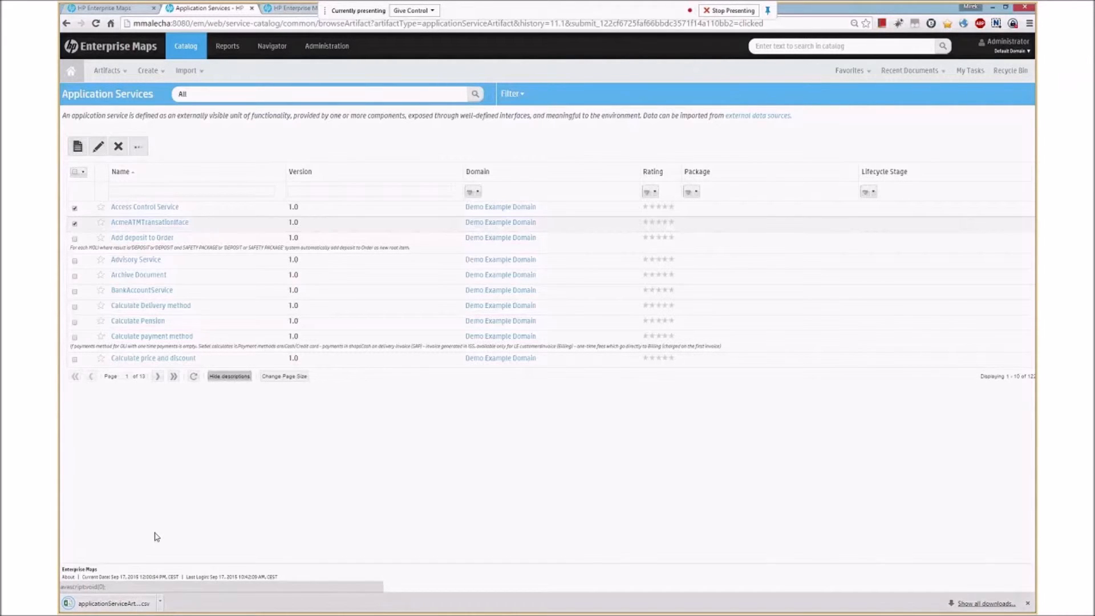
Open the exported application service CSV in Excel and autofit the width of its data columns.
click(114, 604)
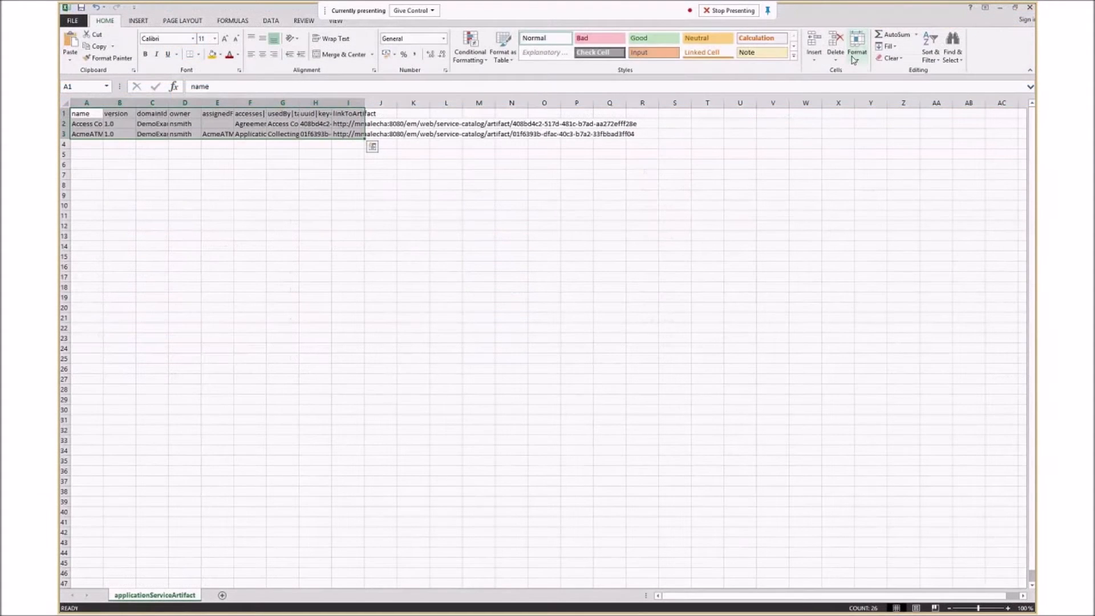
click(856, 47)
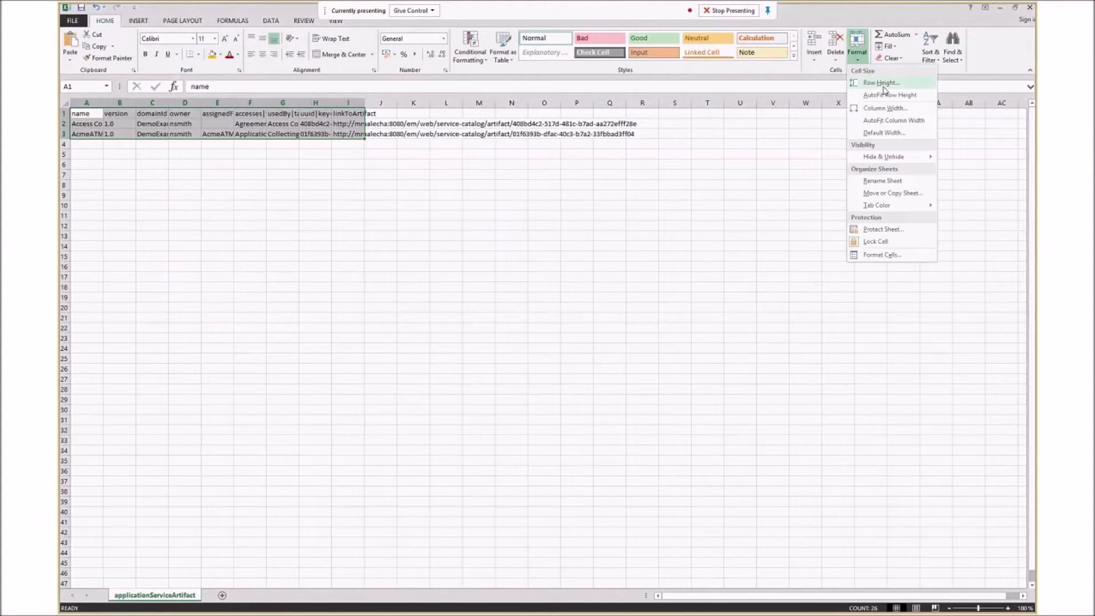
click(898, 121)
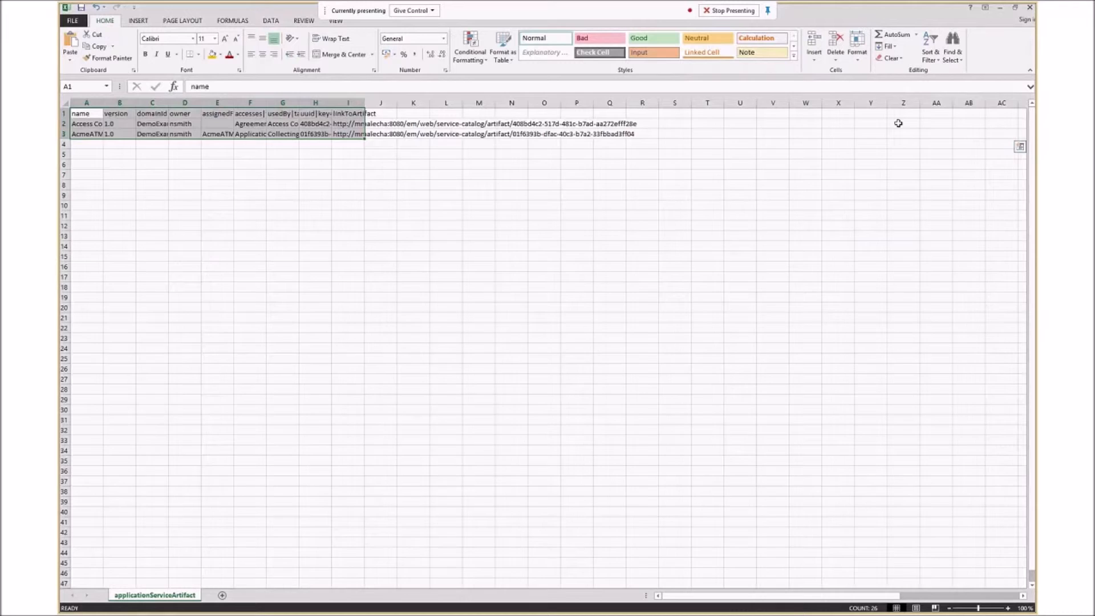
click(577, 224)
Examine the exported property headers from name through linkToArtifact and the service values beneath them.
drag(122, 114, 342, 122)
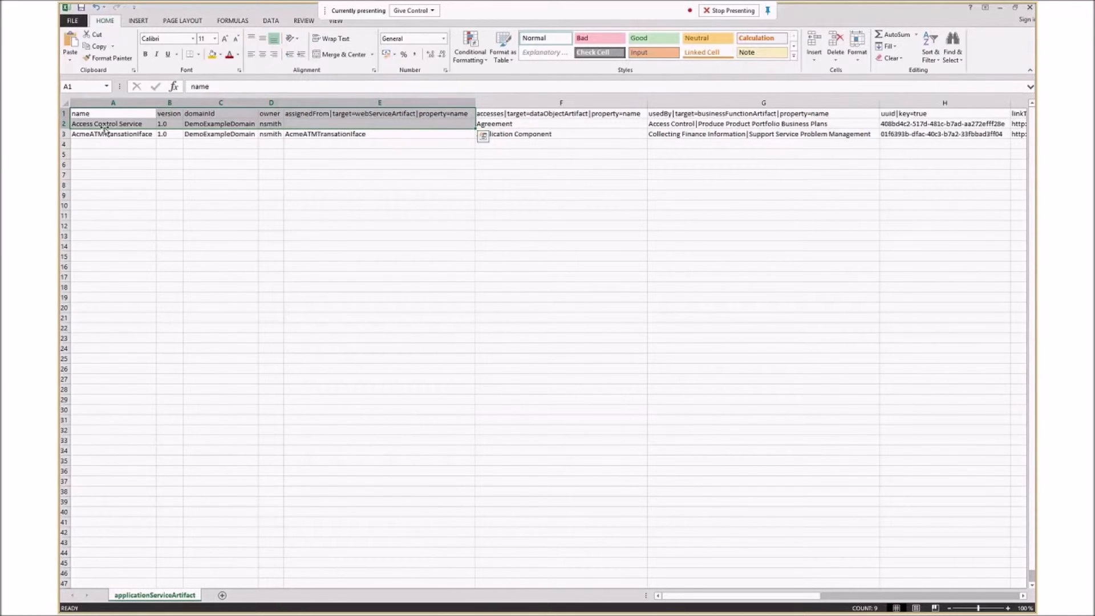
click(170, 124)
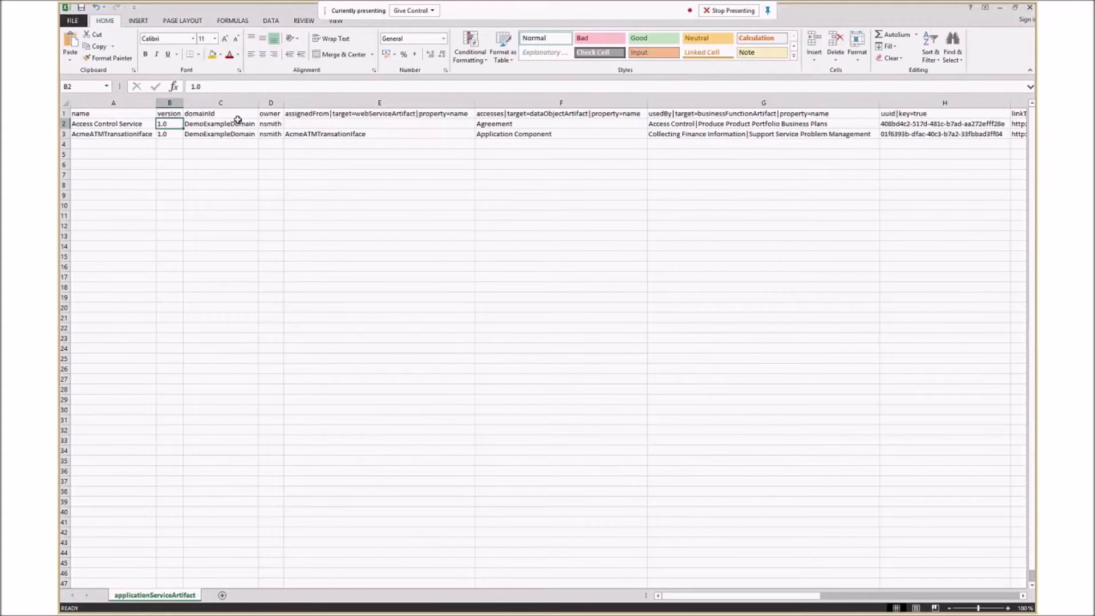
key(Up)
key(Right)
key(Right)
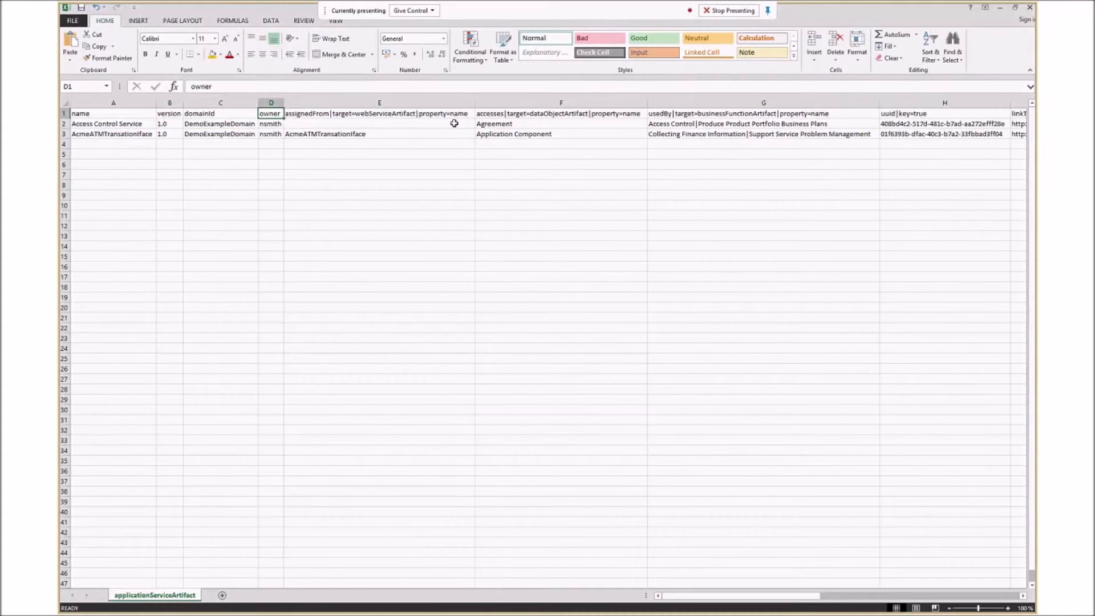
key(Right)
key(Right)
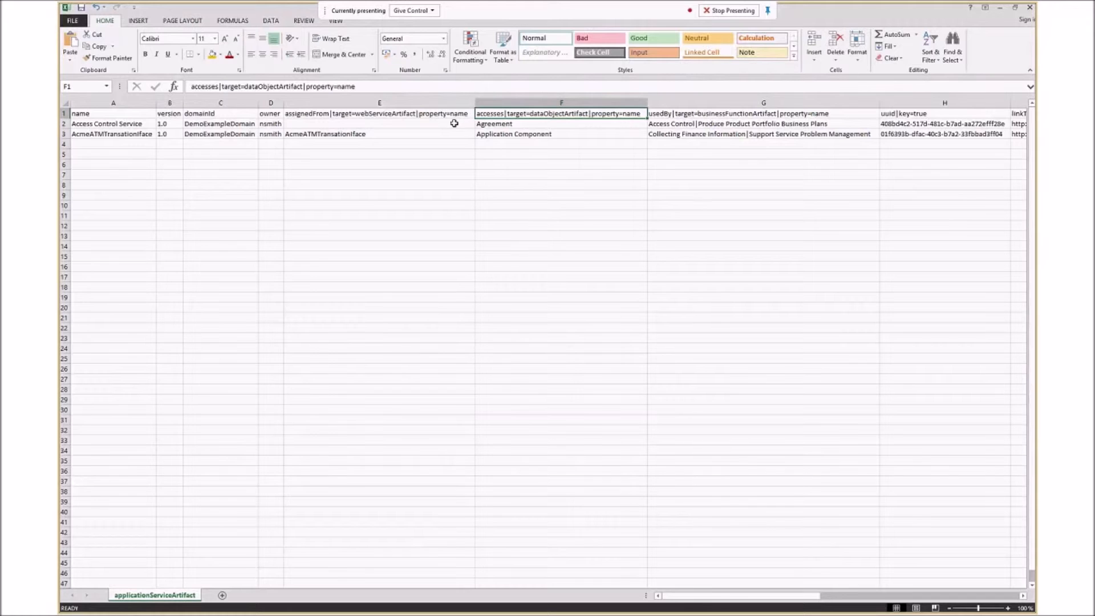
key(Right)
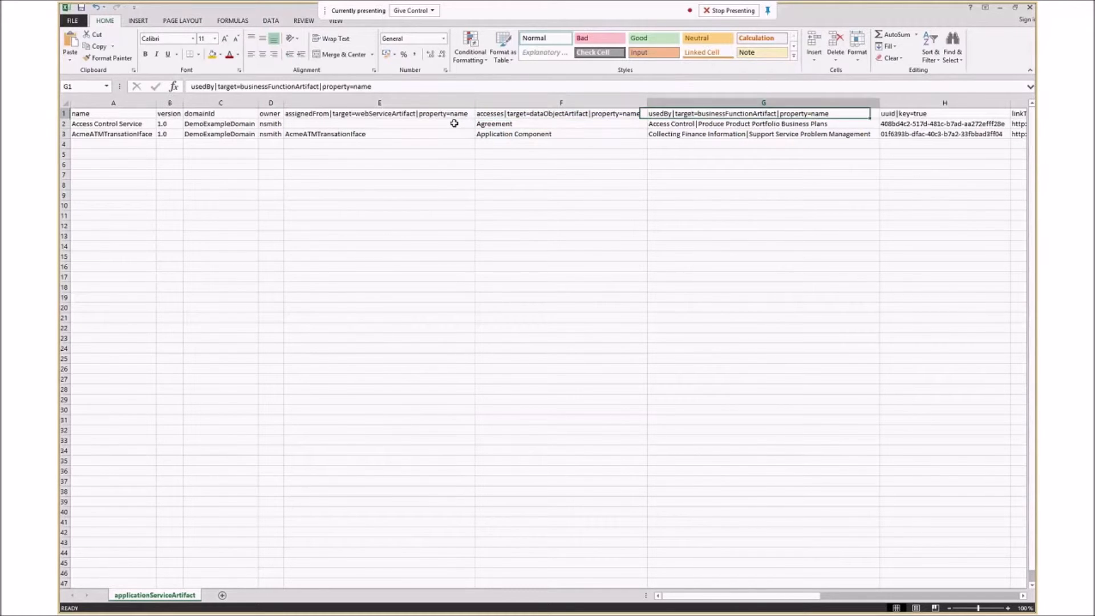
key(Down)
key(Right)
key(Right)
key(Left)
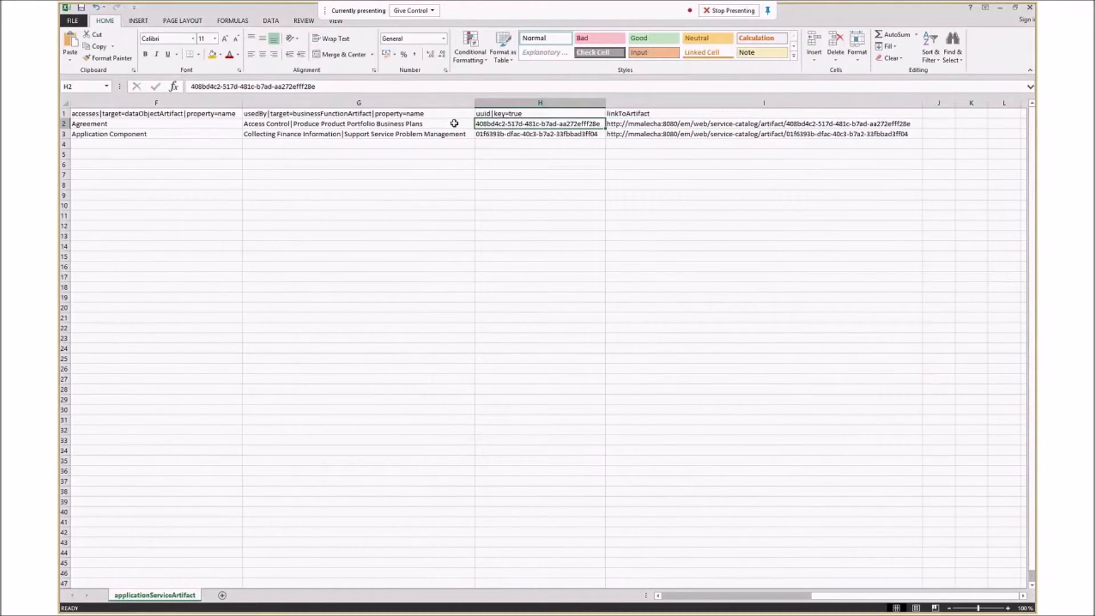
Delete the linkToArtifact column and select the uuid key cells H1:H3 for review.
click(676, 105)
right_click(675, 106)
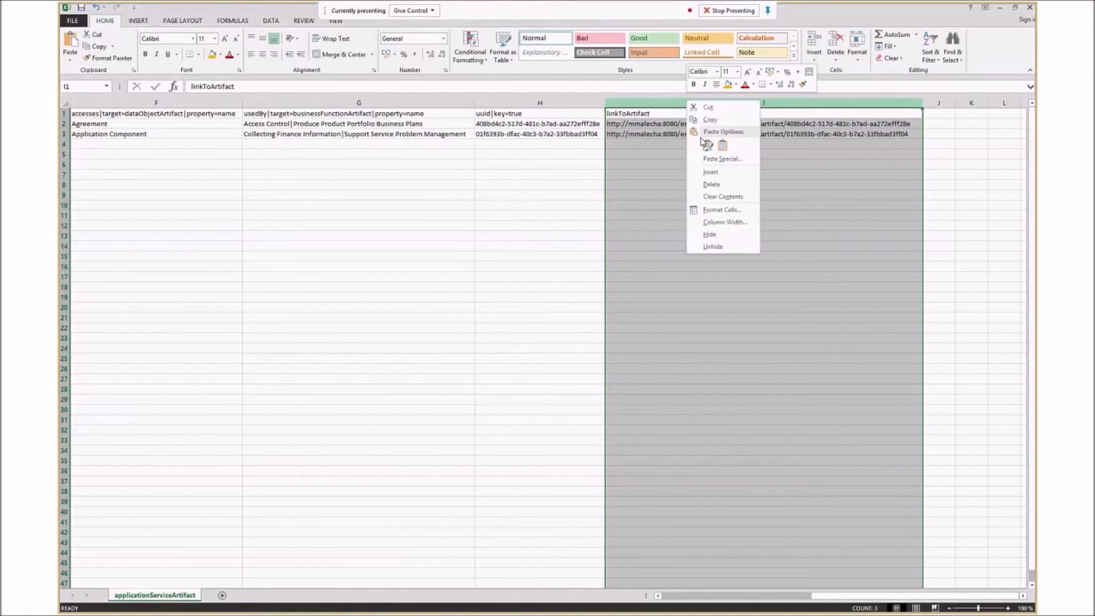
click(711, 184)
click(562, 125)
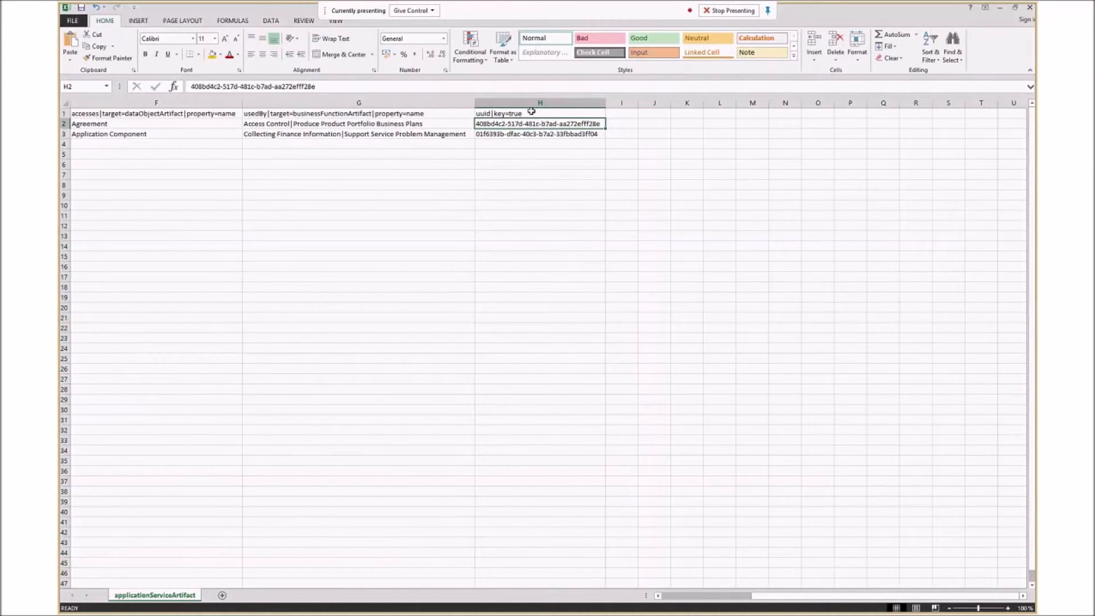
drag(531, 111, 539, 135)
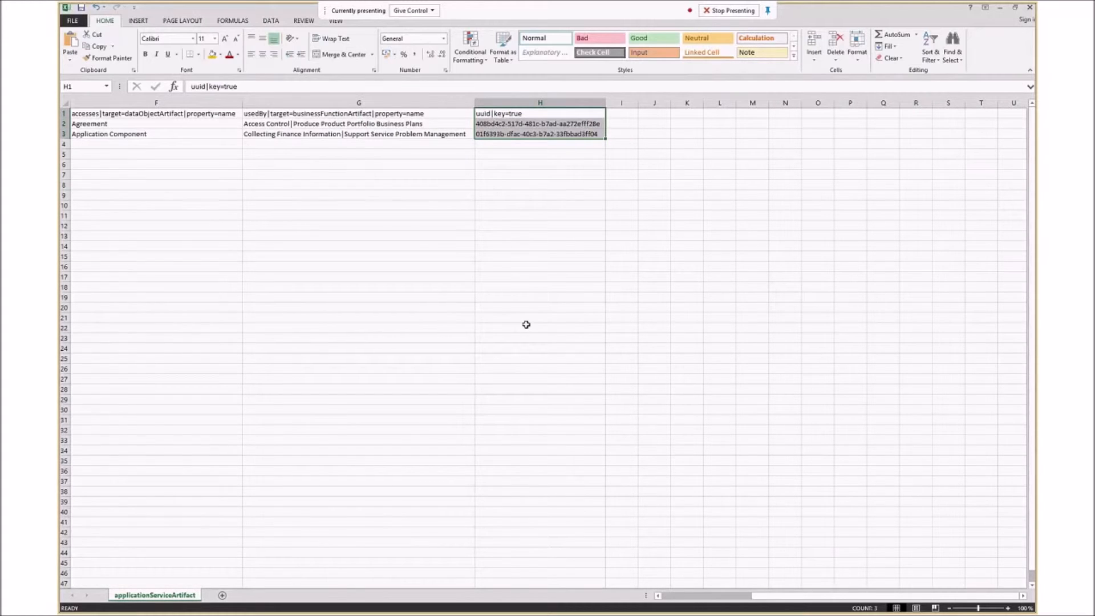
Rename the two services in the name column to Access Control Service1 and AcmeATMTransationIface1.
key(ctrl+Home)
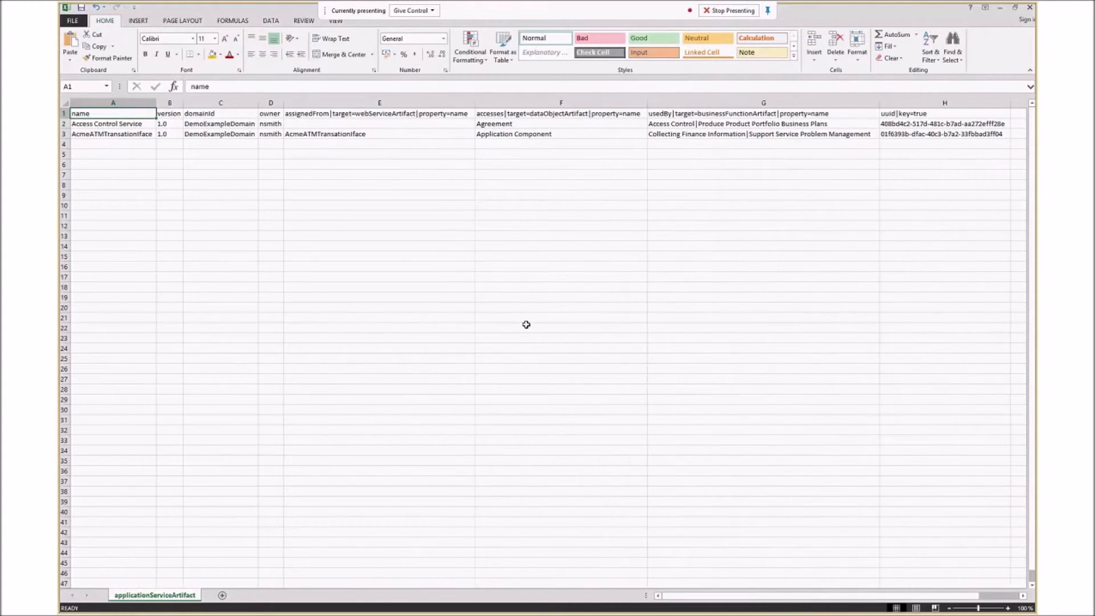
click(143, 124)
double_click(142, 123)
text(1)
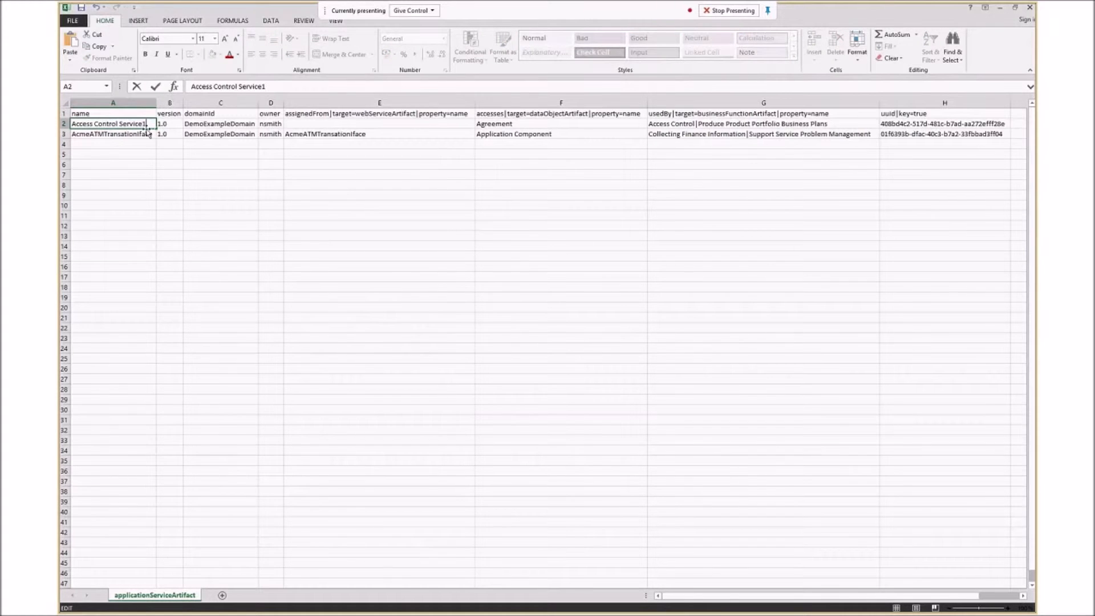
double_click(155, 135)
text(1)
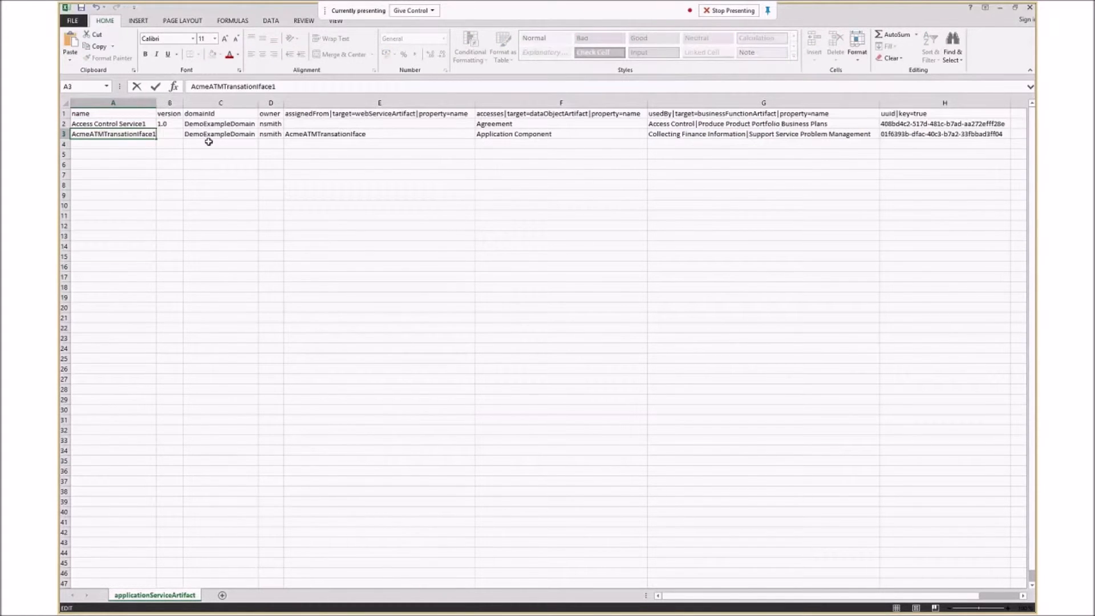
Copy the AcmeATMTransationIface value in the assignedFrom column to the Access Control Service1 row.
click(358, 125)
click(356, 133)
key(ctrl+c)
key(Up)
key(ctrl+v)
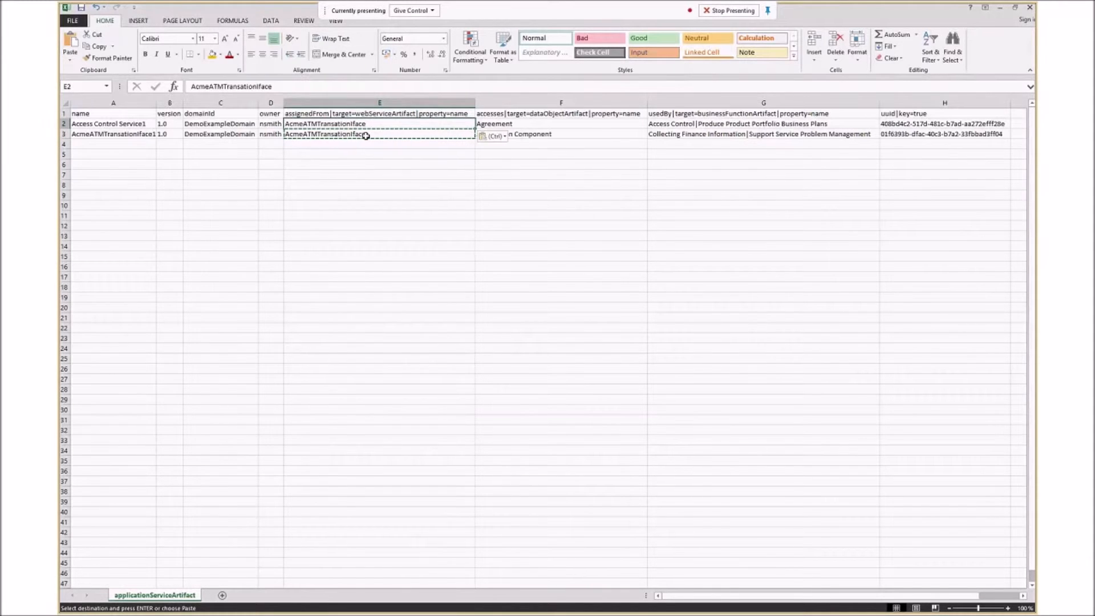
Review the usedBy value of Access Control Service1 and the uuid key column of the exported sheet.
key(Escape)
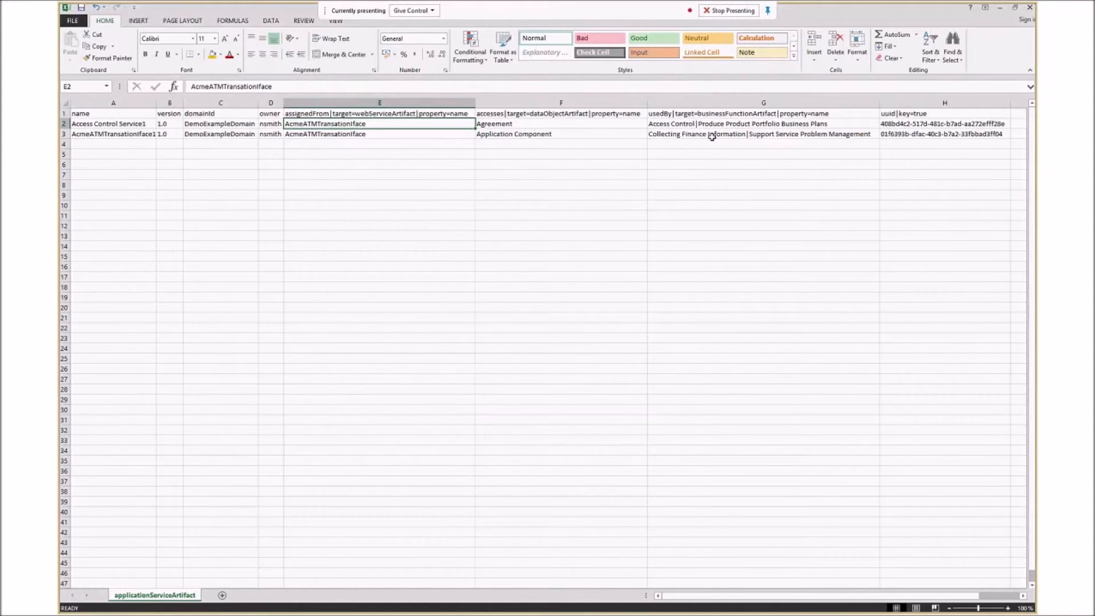
click(737, 126)
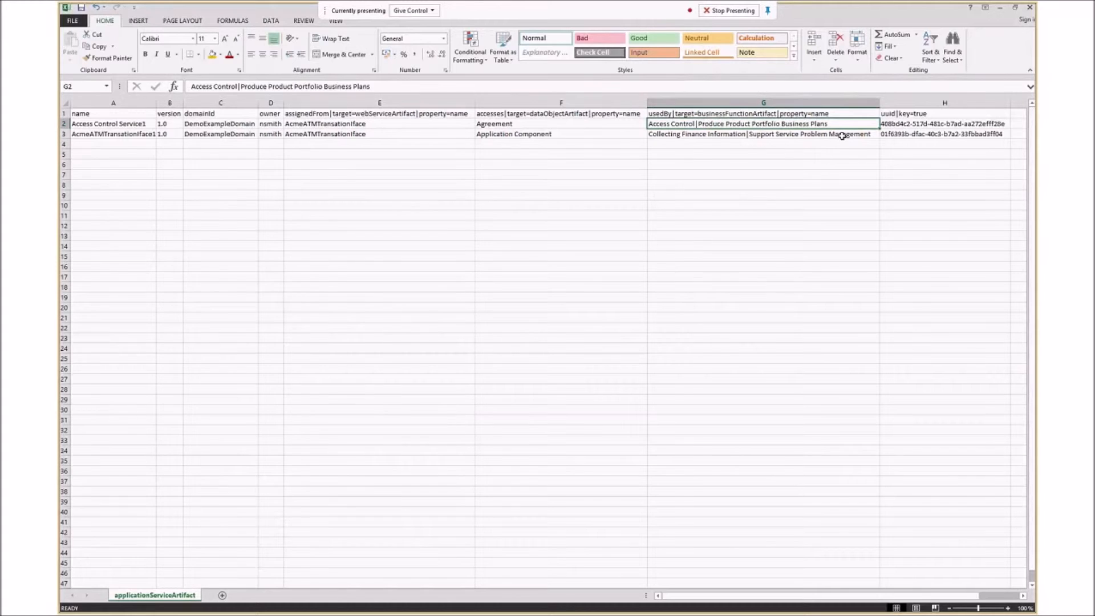
key(Right)
click(939, 104)
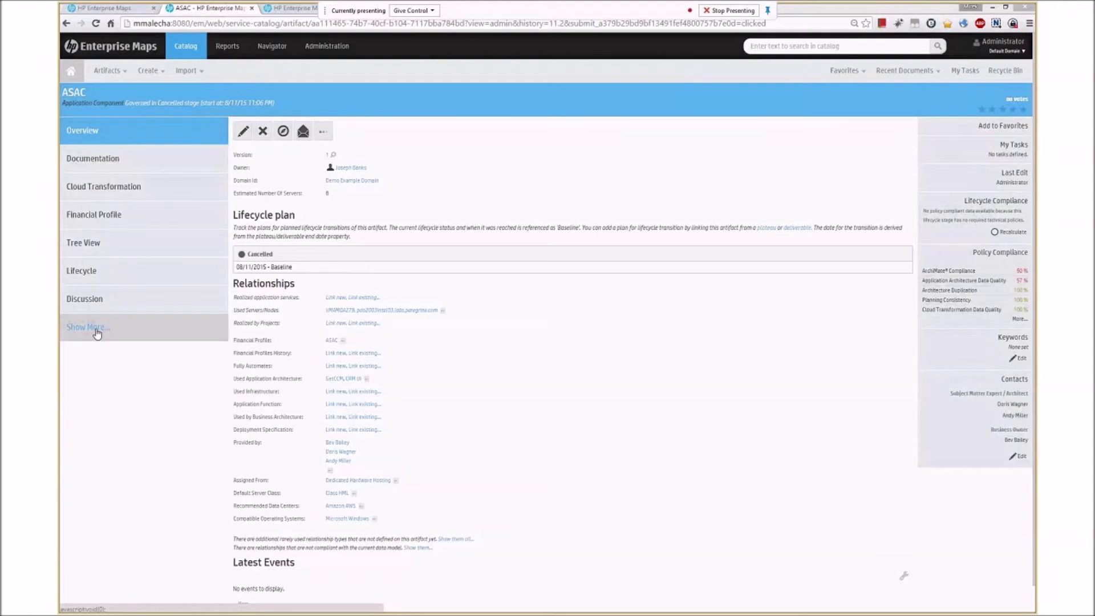
Edit the ASAC application component, setting its Type to COTS (Commercial Off-The-Shelf) and its Architecture to Distributed.
click(252, 140)
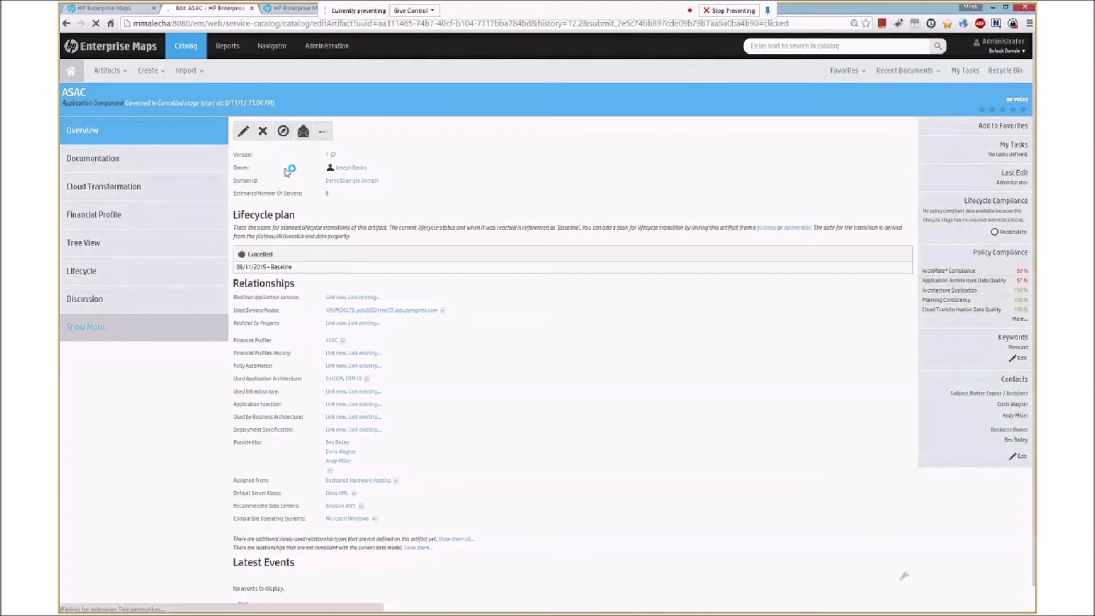
click(222, 253)
click(217, 278)
click(215, 266)
click(200, 308)
Set ASAC's Disposition Strategy to Decommission, Cloud Transformation Strategy to Automated and Number of Users to 1000.
click(192, 318)
click(177, 358)
click(200, 305)
click(189, 345)
click(167, 331)
text(1000)
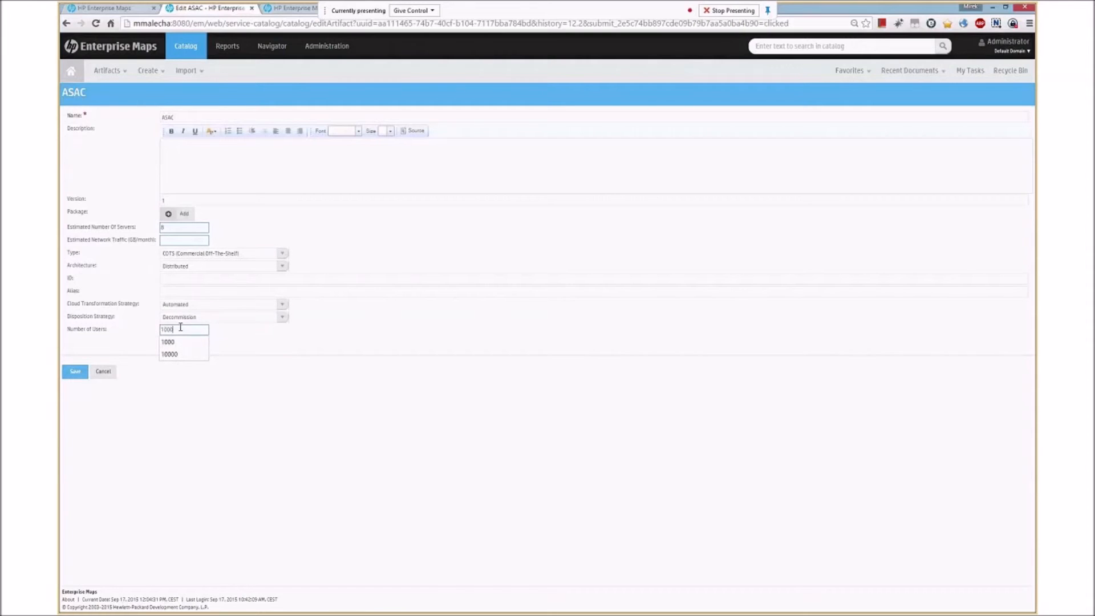
Set the ASAC component's ID property to 1111 and save the edited properties.
click(203, 269)
click(401, 277)
click(402, 279)
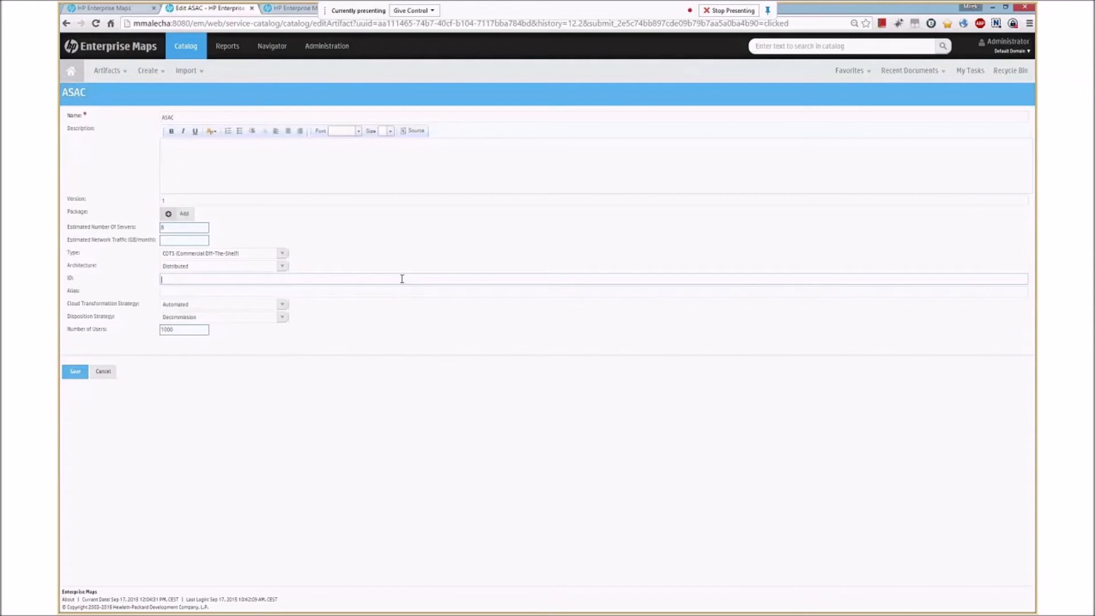
text(1111)
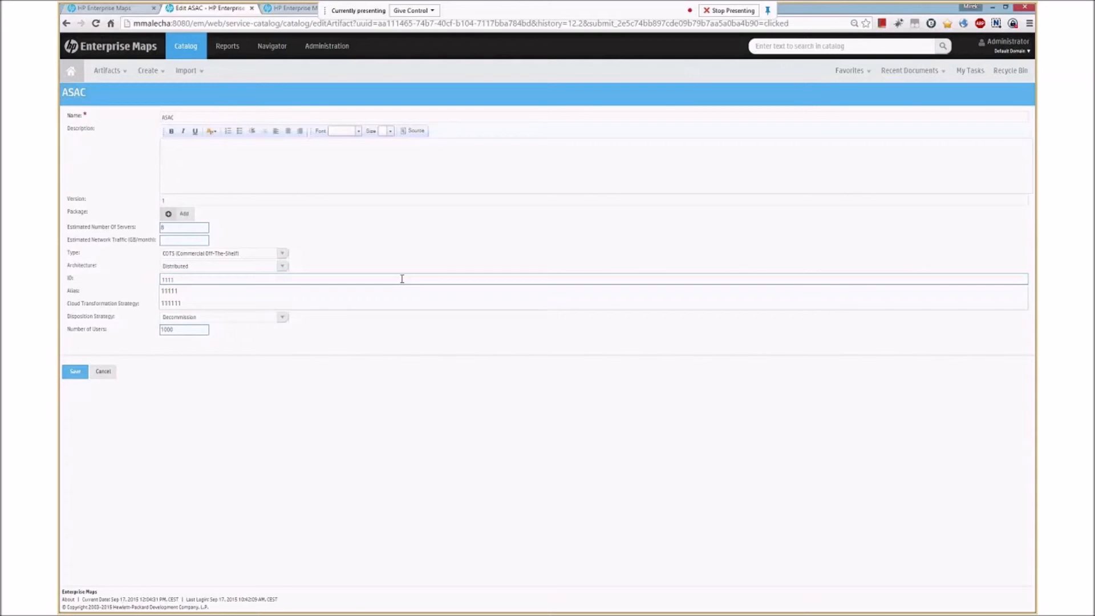
click(90, 420)
click(74, 373)
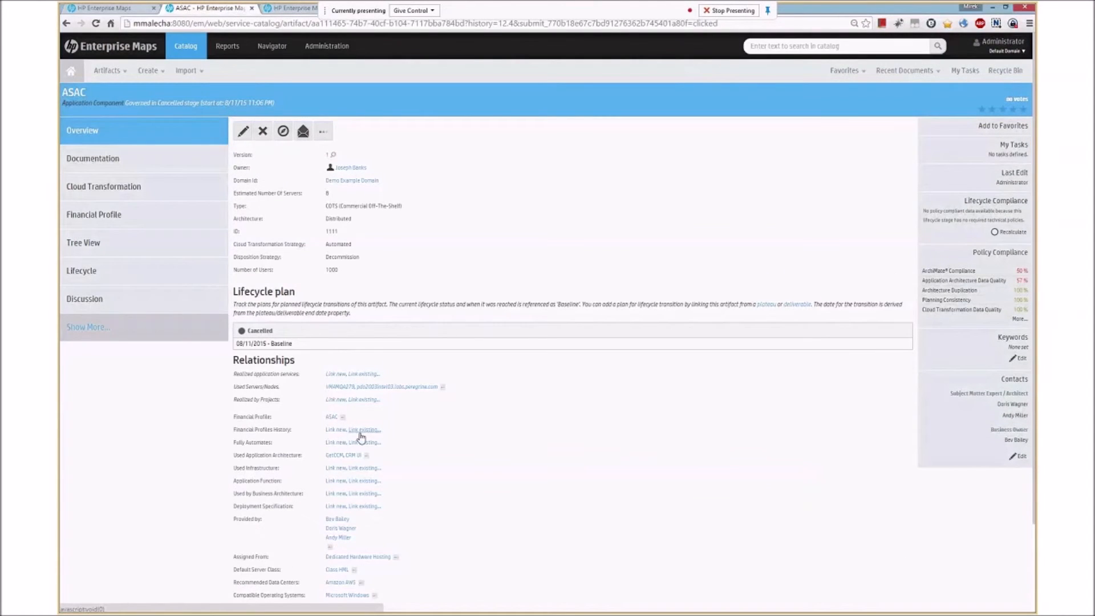
Link the existing infrastructure service Application server to ASAC as its Used Infrastructure.
click(369, 470)
mouse_move(414, 483)
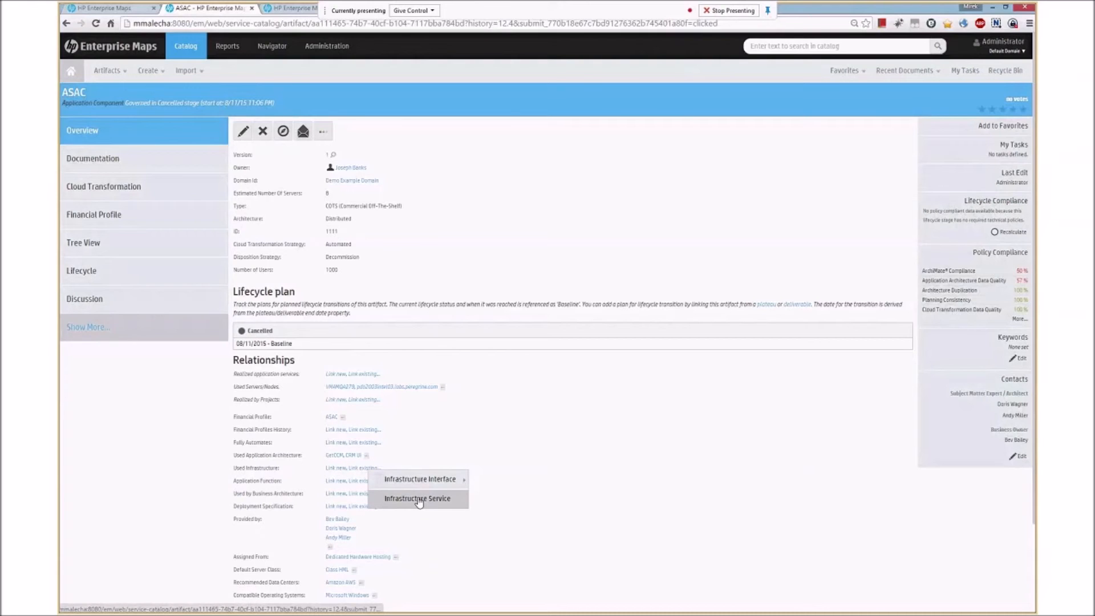
click(419, 500)
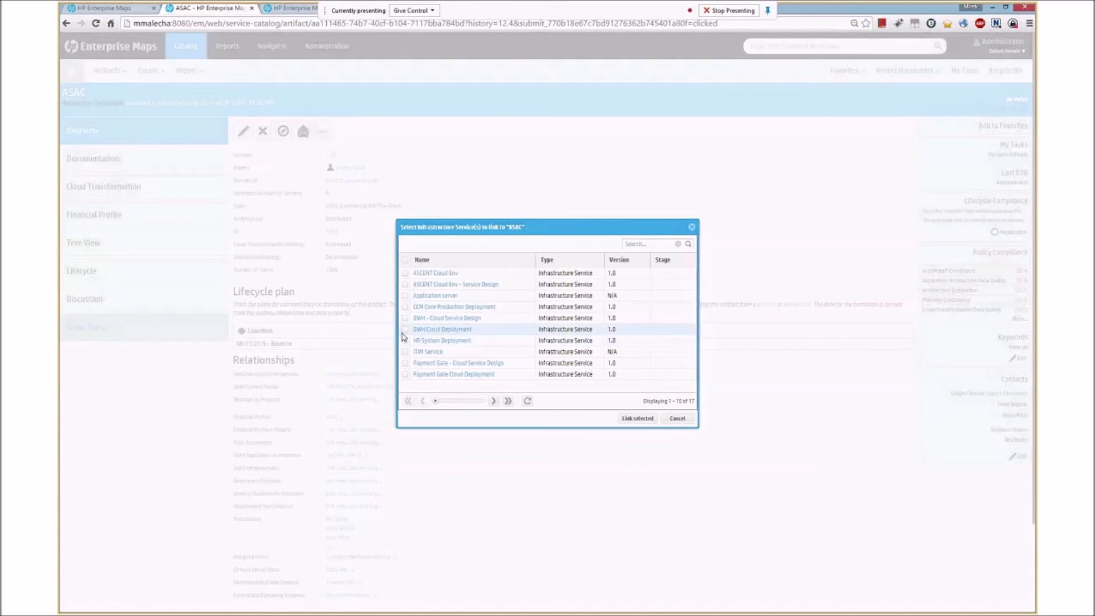
click(405, 295)
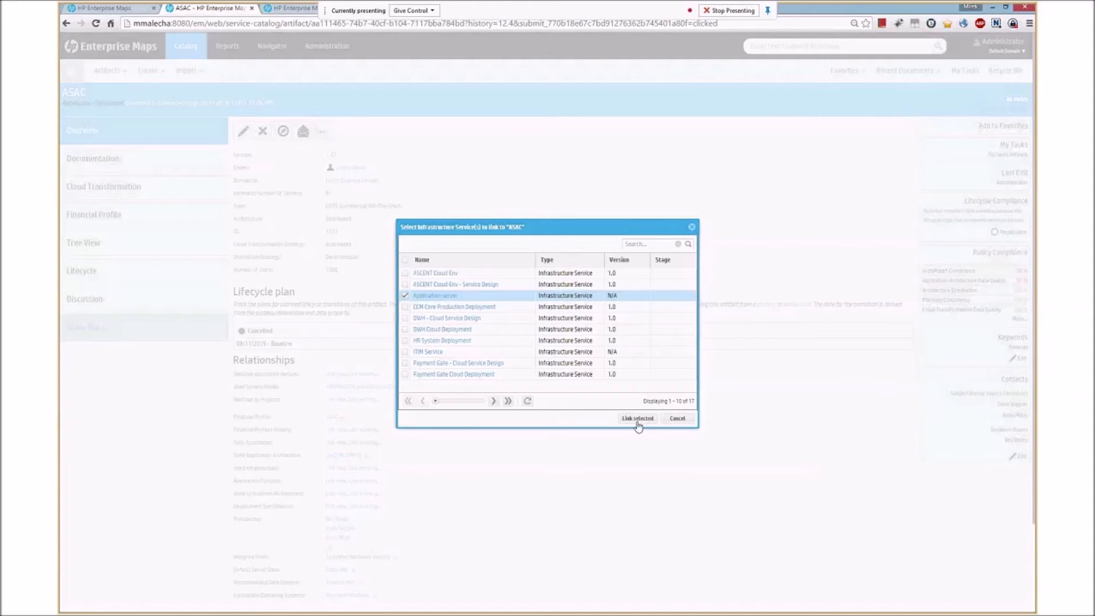
click(625, 420)
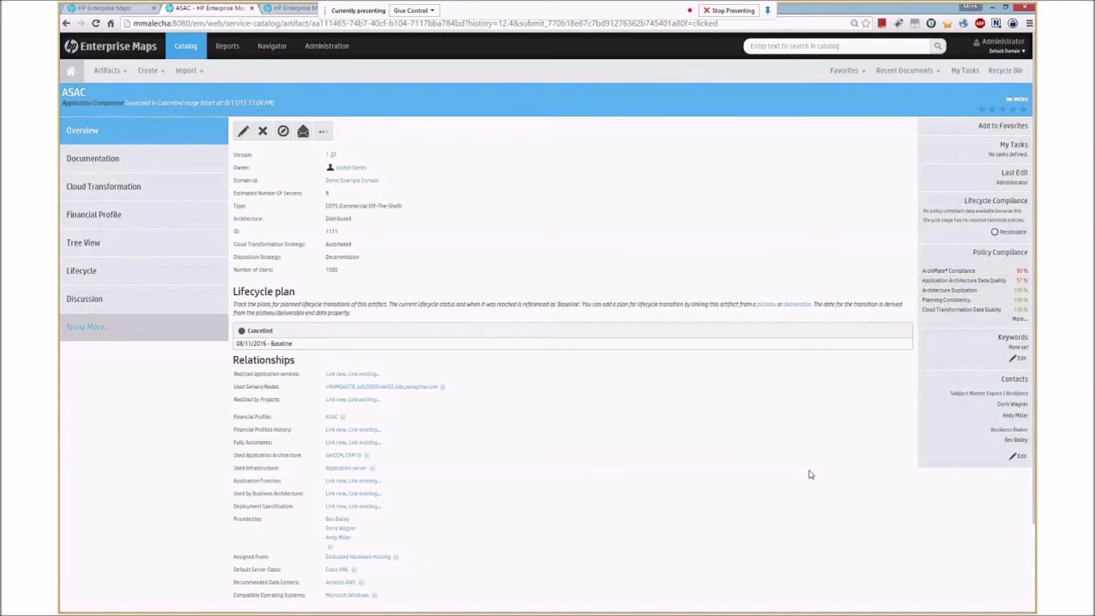
Open ASAC's revision history, view revision 2 and return to the revision list.
click(80, 329)
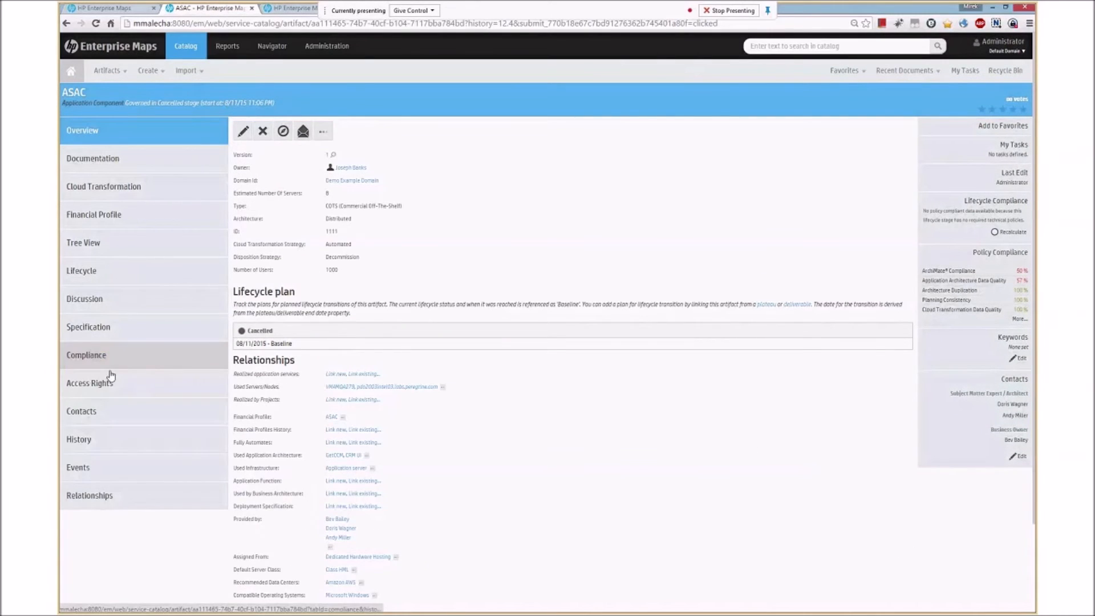
click(78, 445)
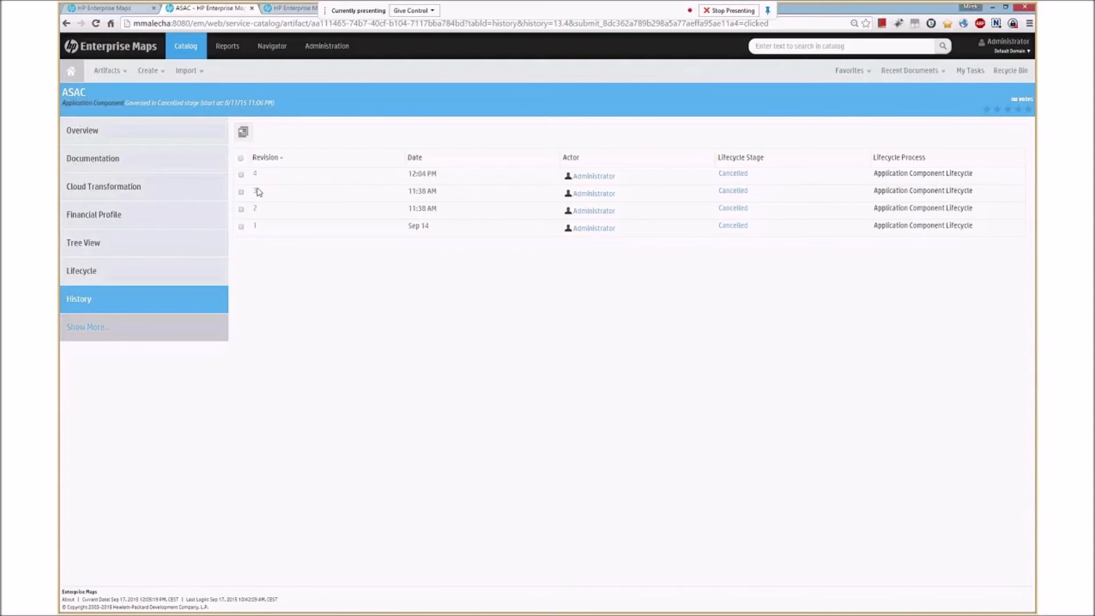
click(255, 212)
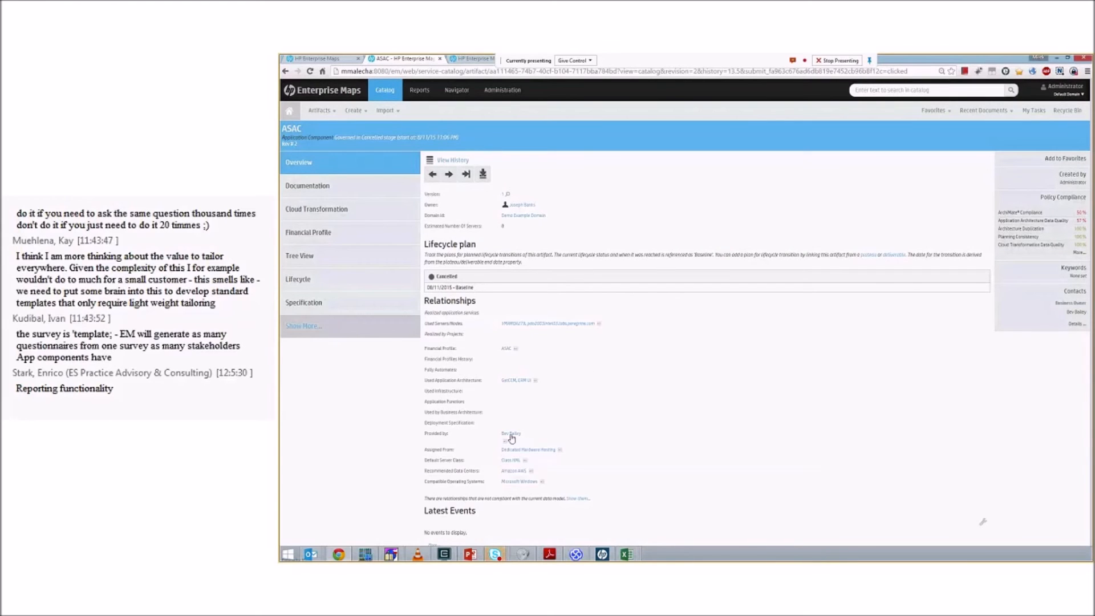
key(alt+Left)
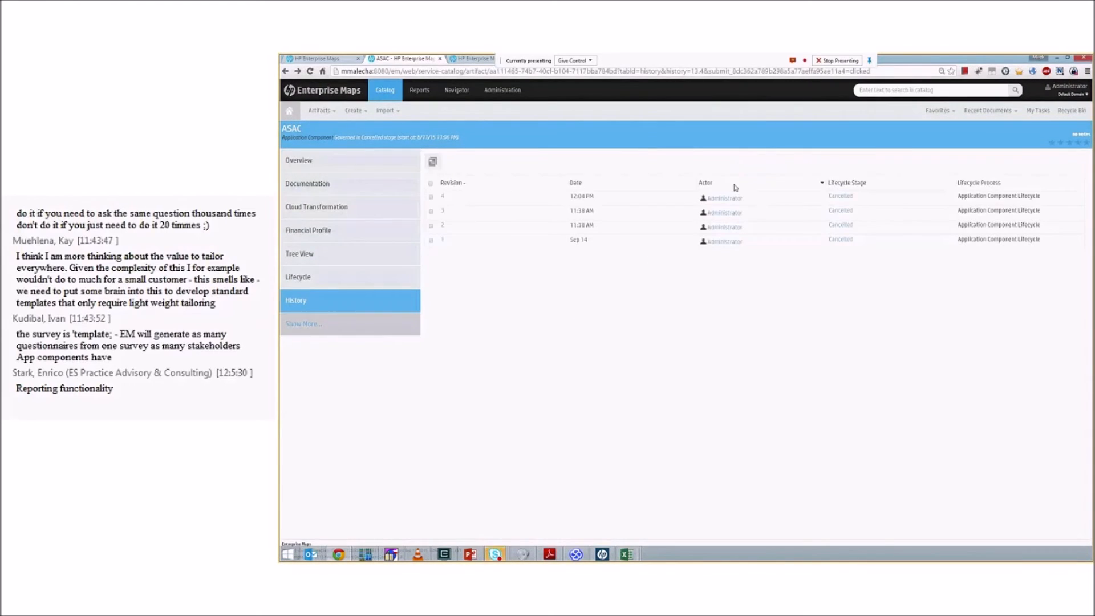
Compare revisions 3 and 4 of ASAC, examining the changed properties and the changed relationships.
click(432, 241)
click(432, 197)
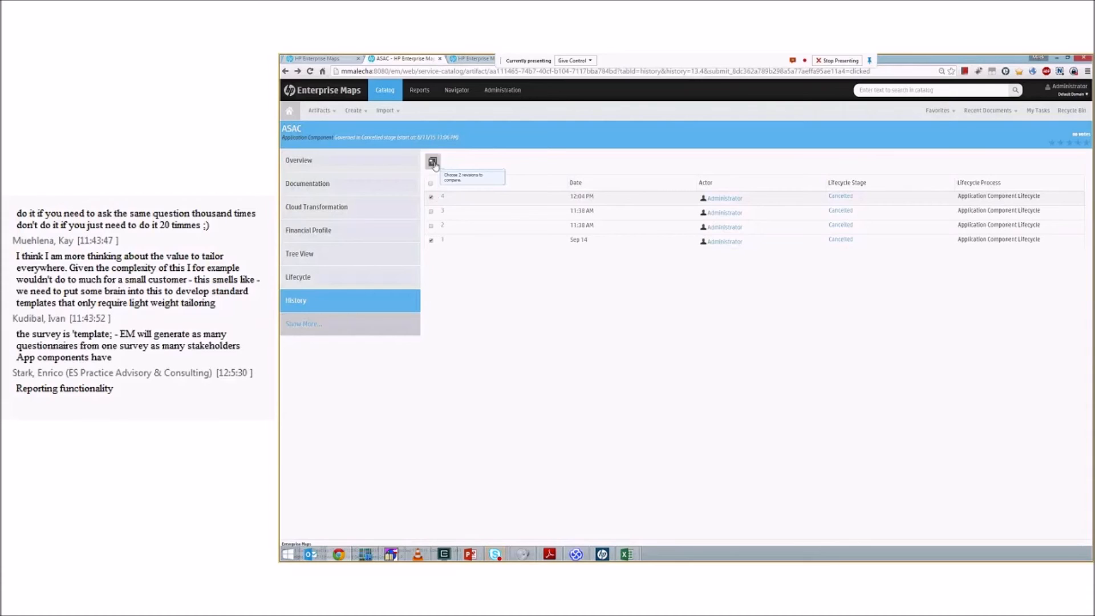
click(431, 240)
click(431, 212)
click(433, 162)
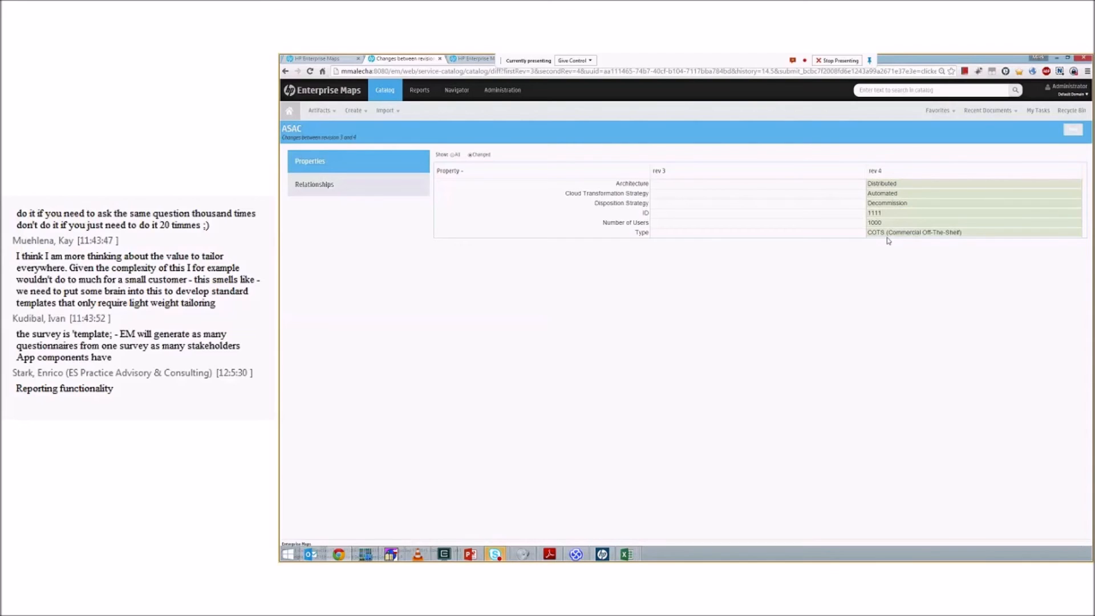
click(331, 188)
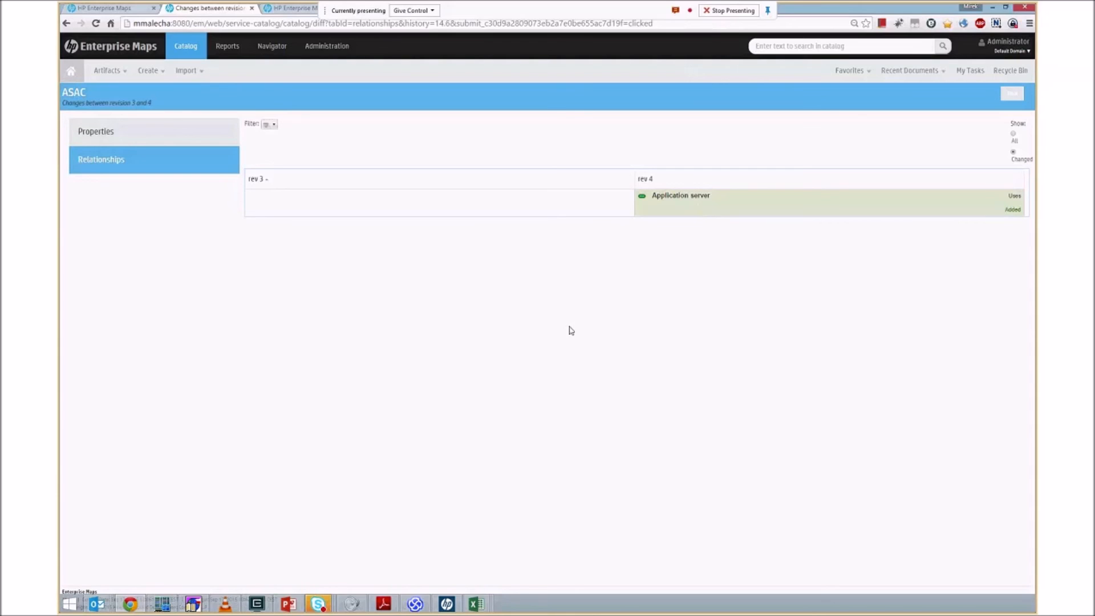
click(318, 604)
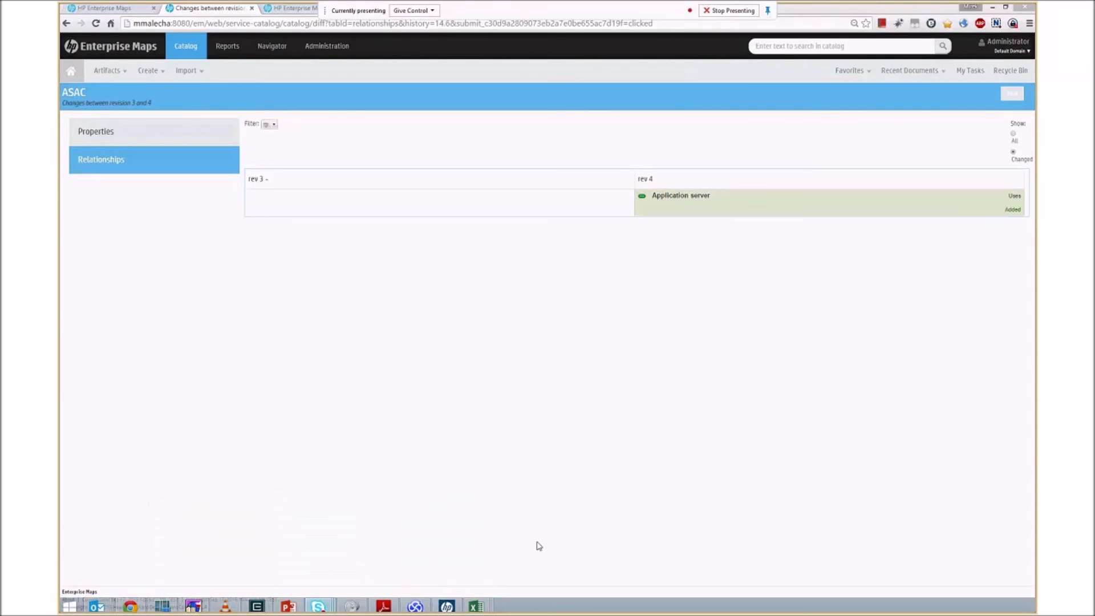